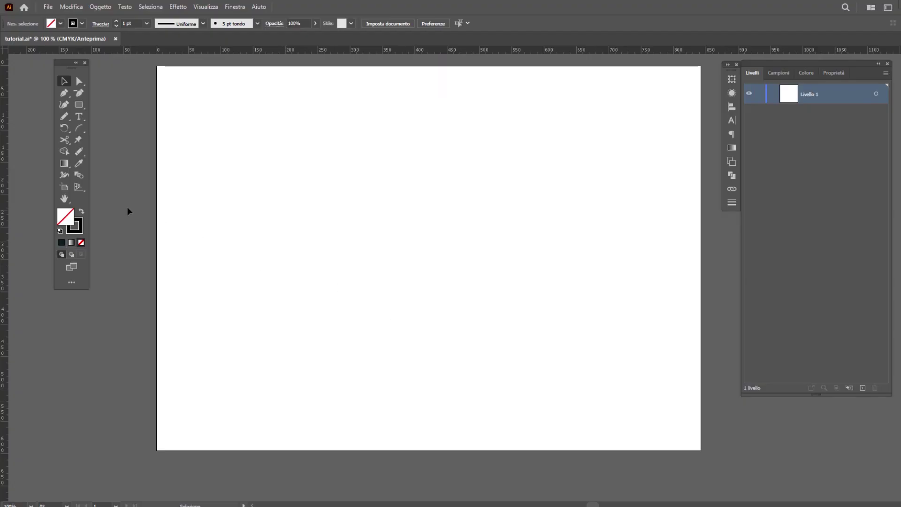
Select the Line Segment tool from the shape tools group.
left_click(78, 105)
left_click(131, 154)
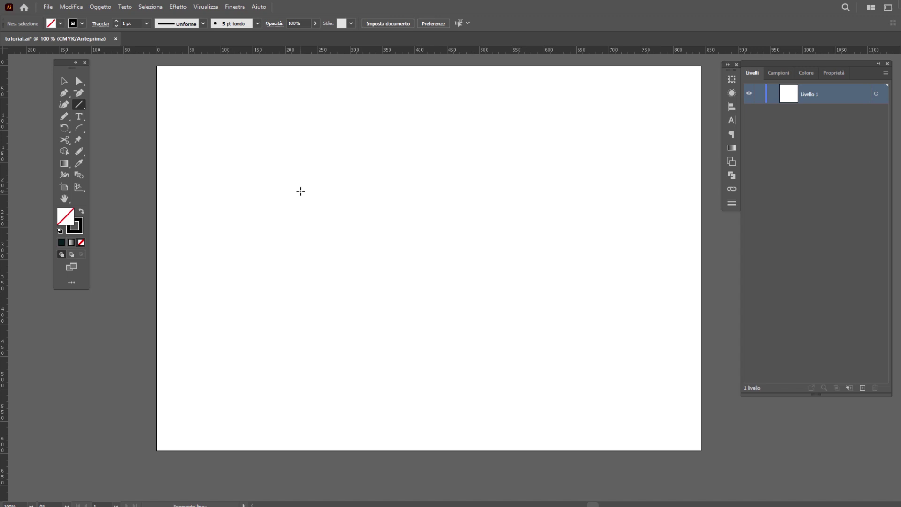
Create a 400 px horizontal line and Alt-drag a copy about 12 px below it.
left_click(299, 192)
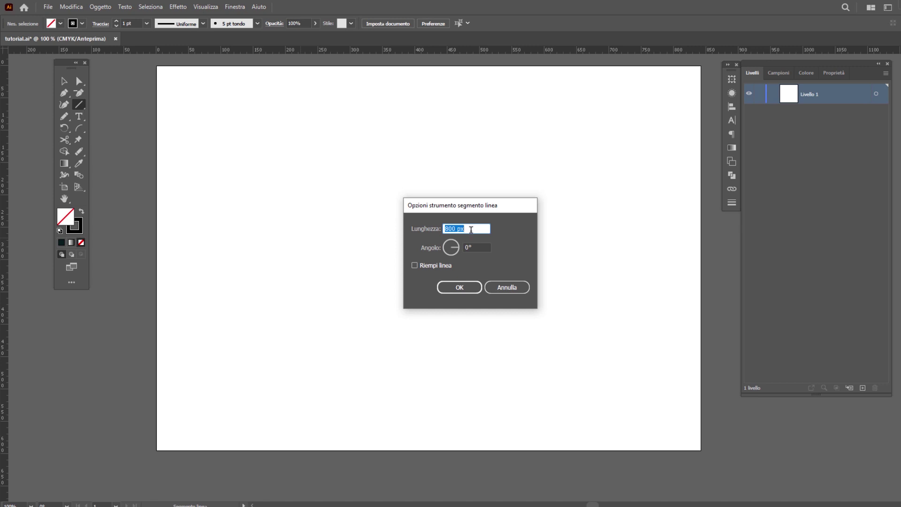
left_click_drag(450, 229, 432, 230)
type("4")
left_click(459, 287)
left_click(64, 80)
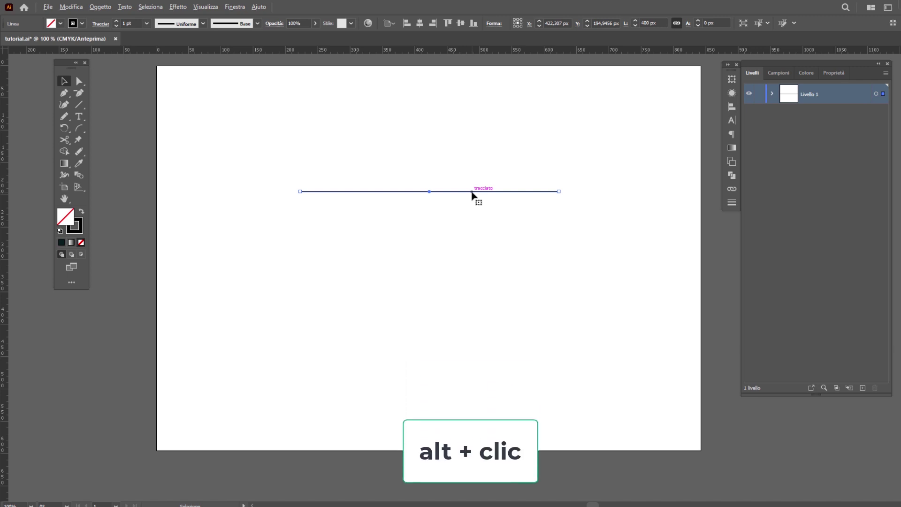
left_click_drag(472, 195, 473, 207)
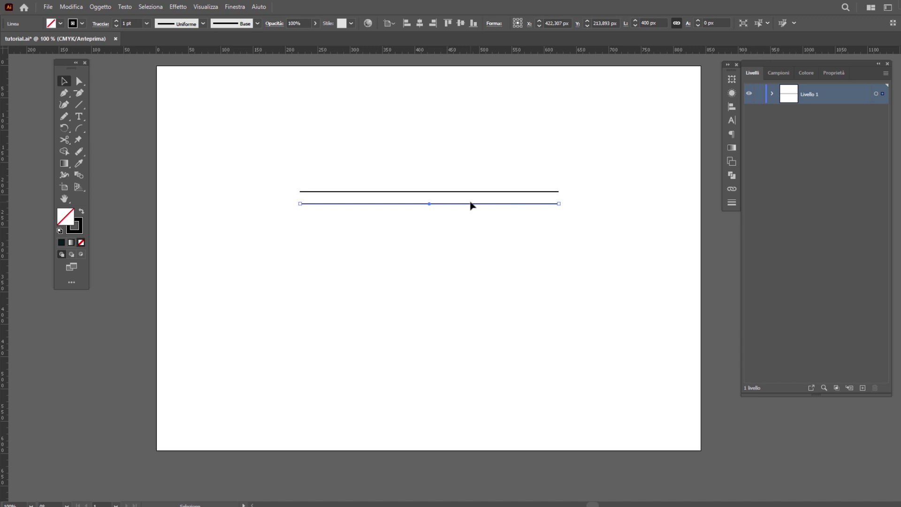
Repeat the transform with Ctrl+D to add a third evenly spaced 400 px line.
left_click(206, 6)
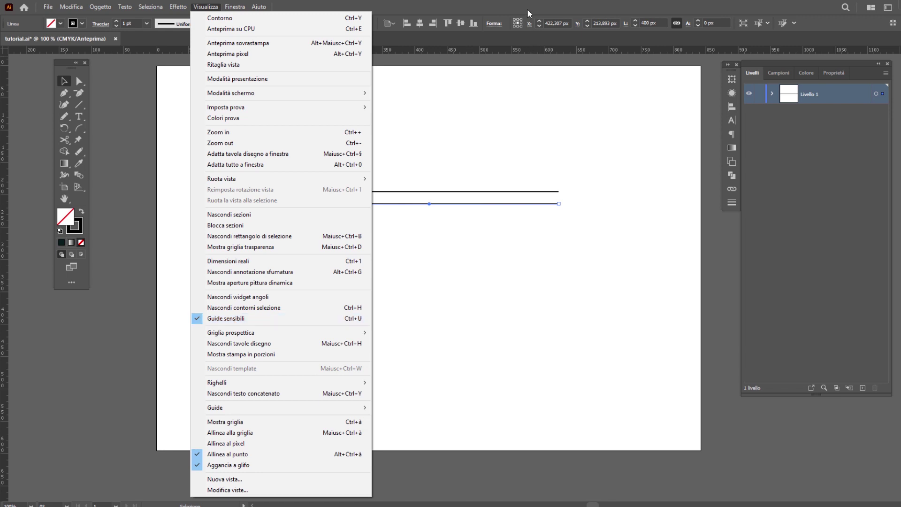
left_click(511, 135)
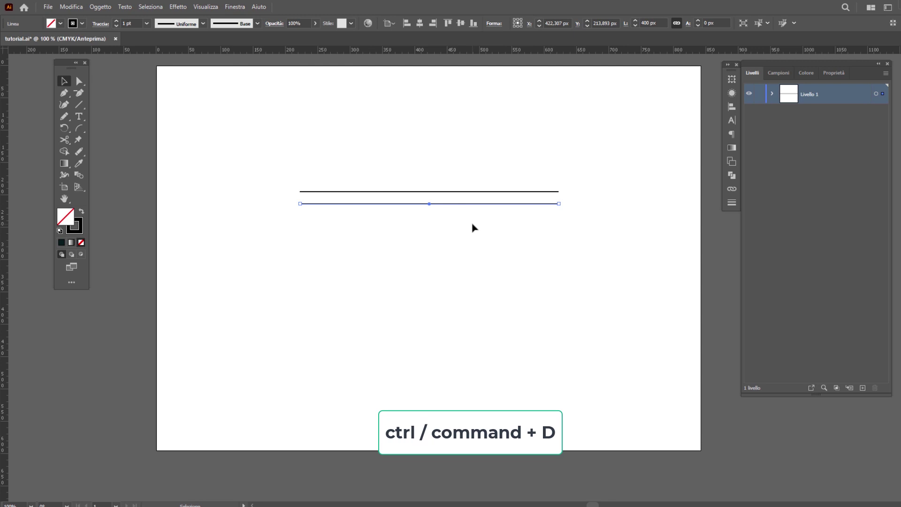
key("ctrl+d")
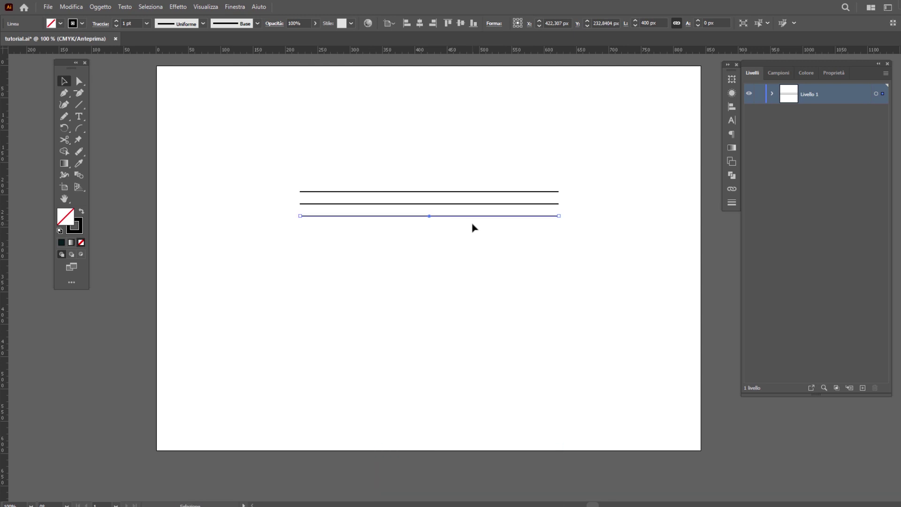
left_click_drag(460, 240, 424, 147)
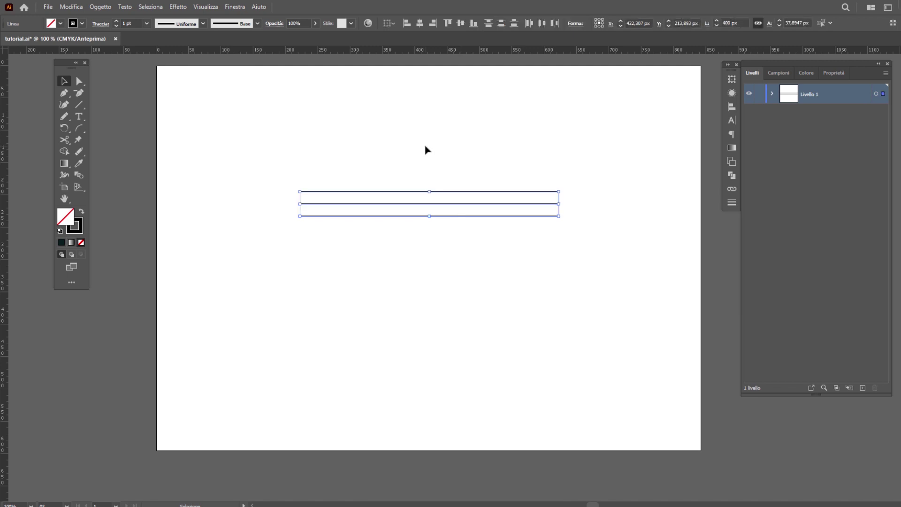
left_click(469, 271)
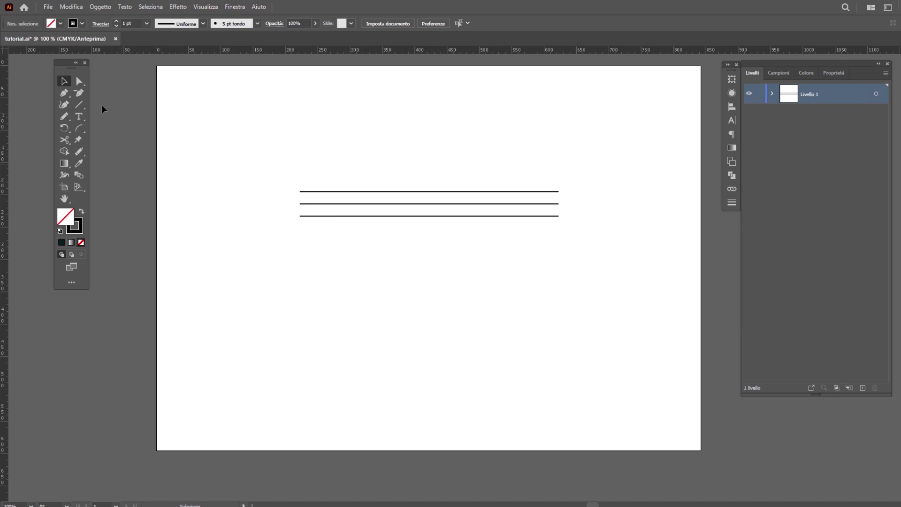
Draw a tall white-filled, black-outlined rounded rectangle (about 28 × 83 px) across the lines.
left_click(83, 106)
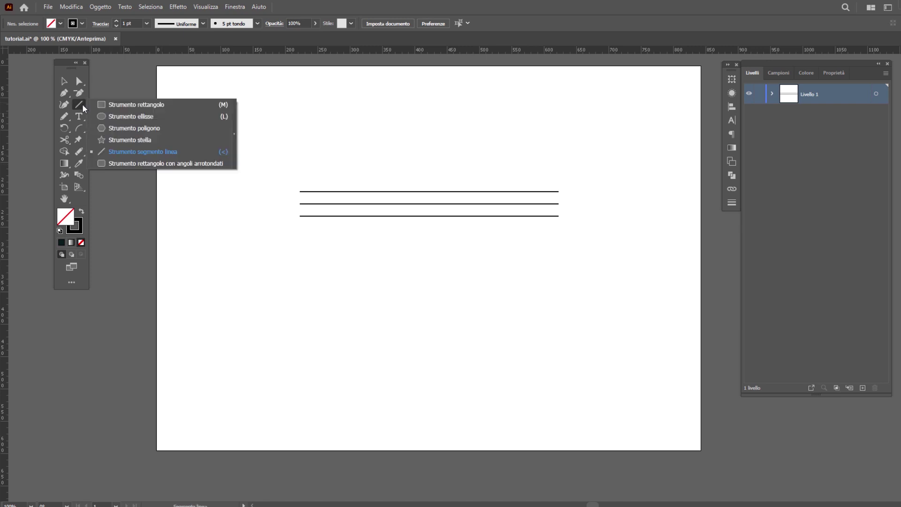
left_click(137, 162)
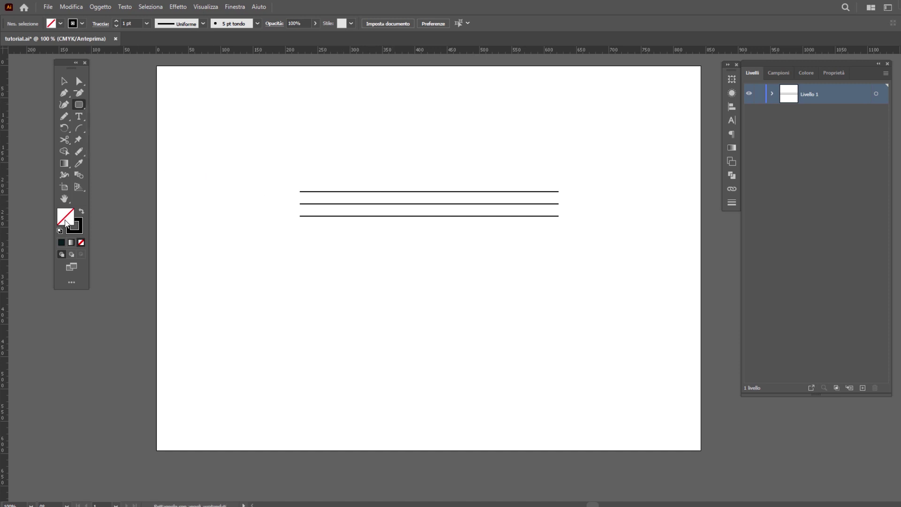
left_click(779, 72)
left_click(761, 104)
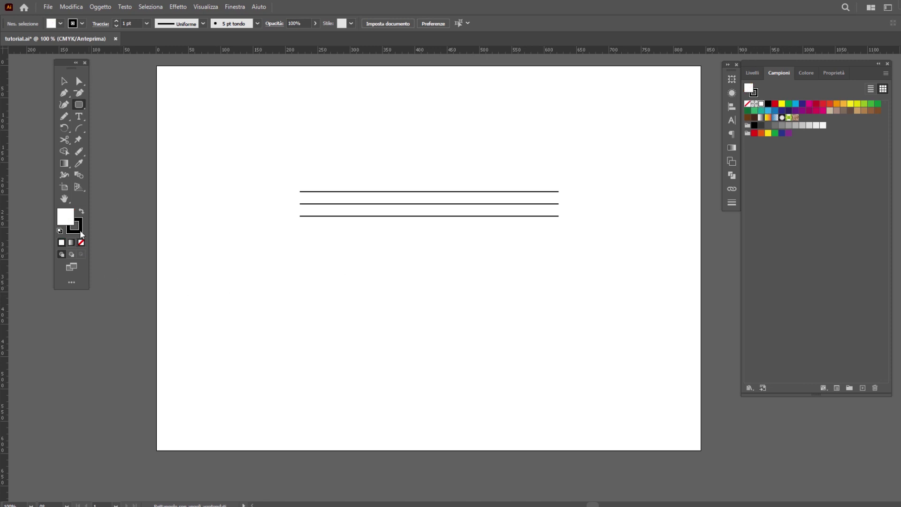
left_click(78, 227)
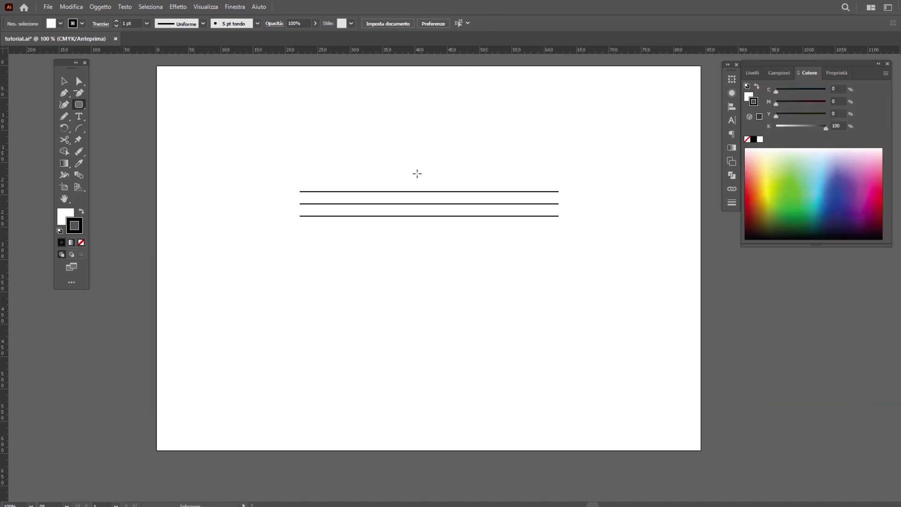
scroll(434, 213, "up", 1)
left_click_drag(394, 157, 422, 238)
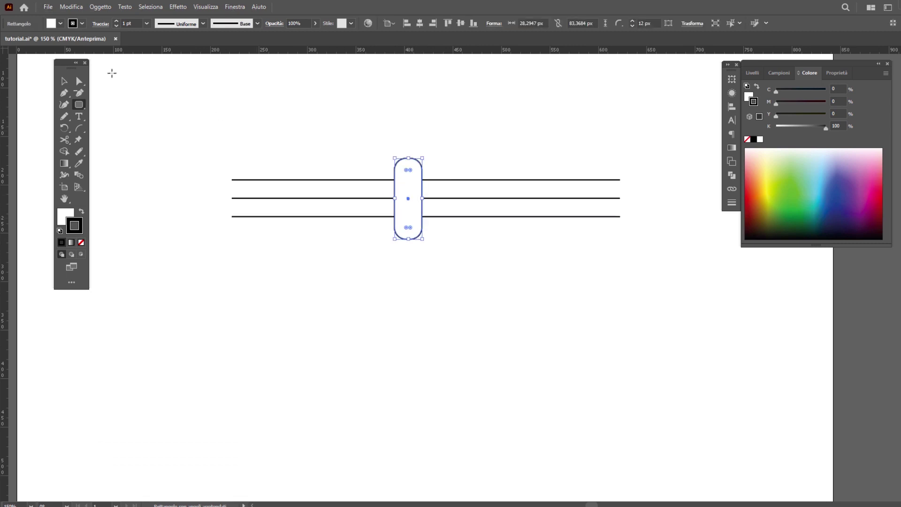
left_click(64, 81)
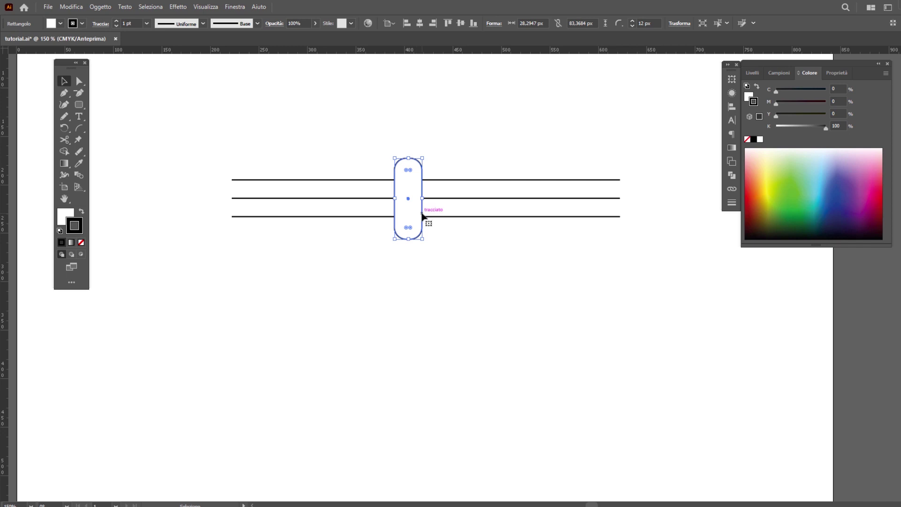
Duplicate the rounded rectangle into four touching copies and shift them left to centre them.
left_click_drag(421, 215, 450, 217)
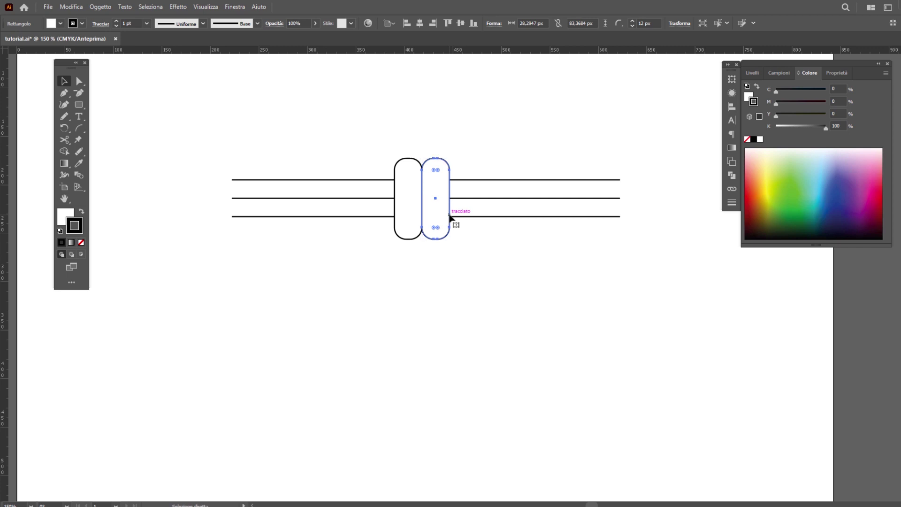
key("ctrl+d")
key("ctrl+d")
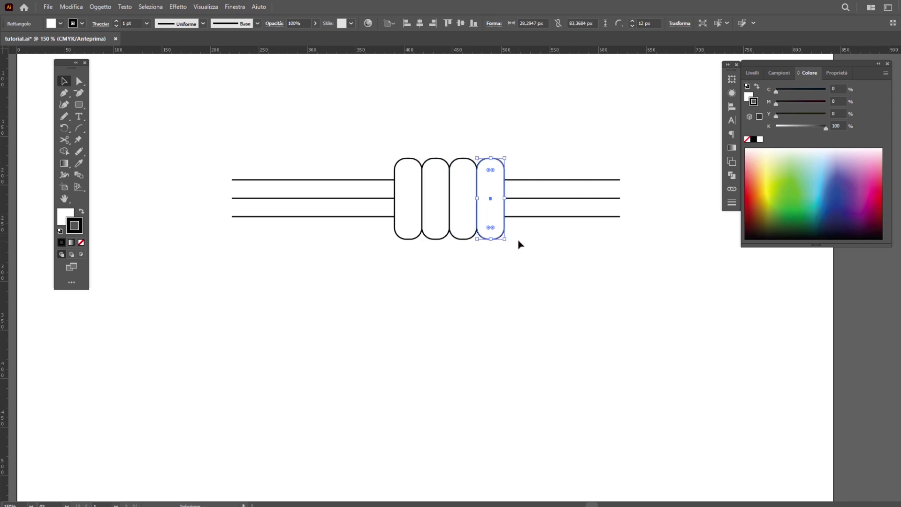
left_click_drag(523, 252, 393, 232)
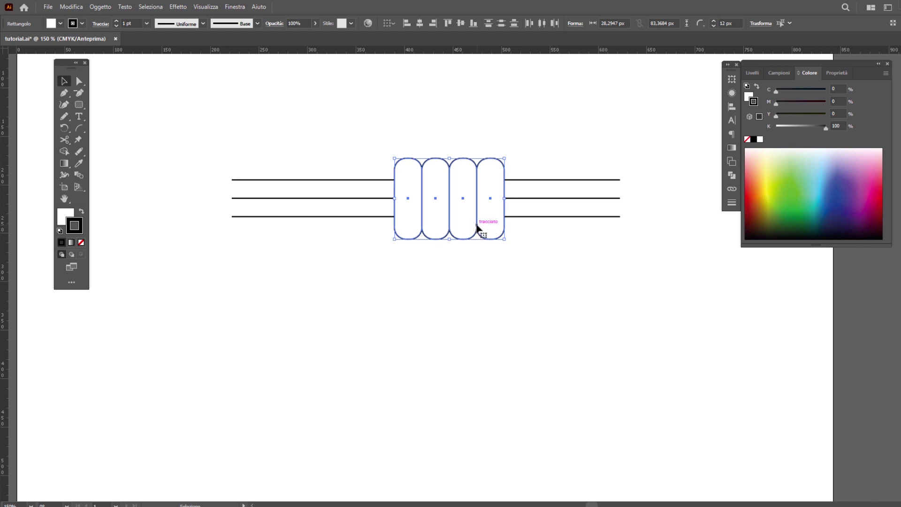
left_click_drag(475, 227, 455, 228)
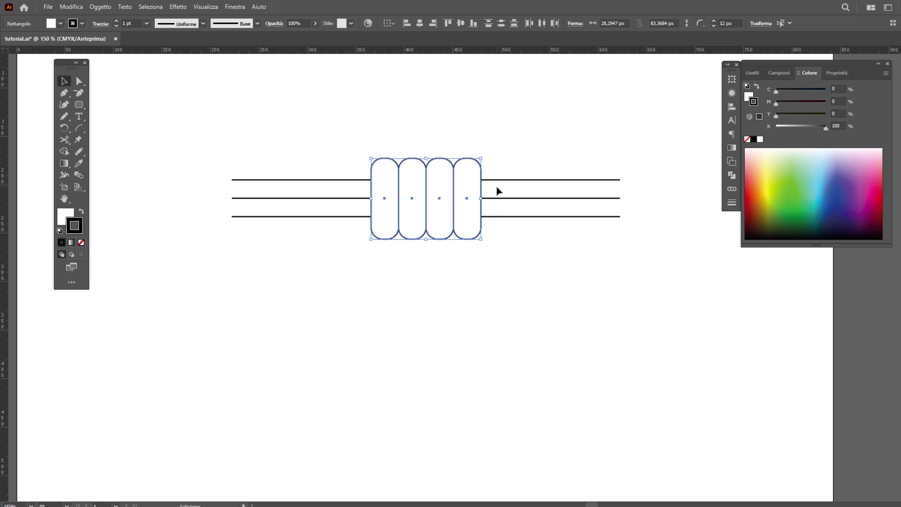
Group the four rectangles, apply a Rigonfiamento bulge warp, and select all seven shapes.
right_click(426, 167)
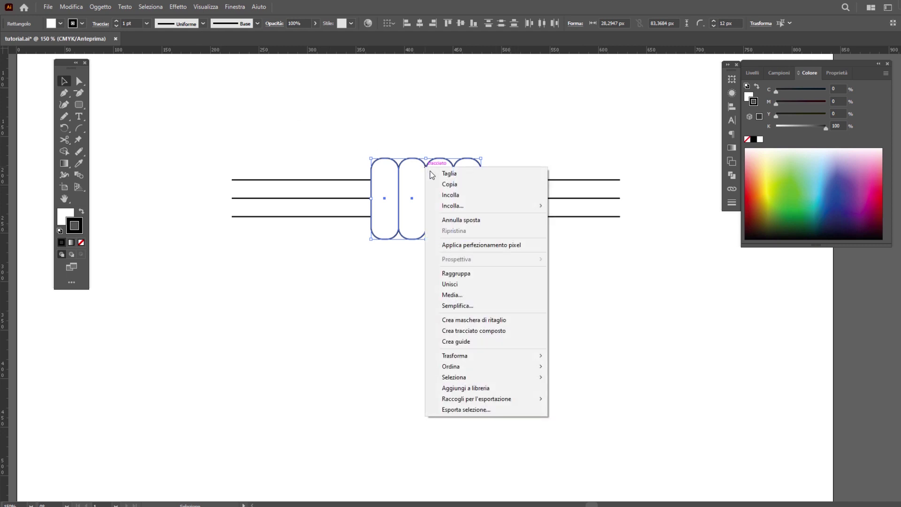
left_click(456, 274)
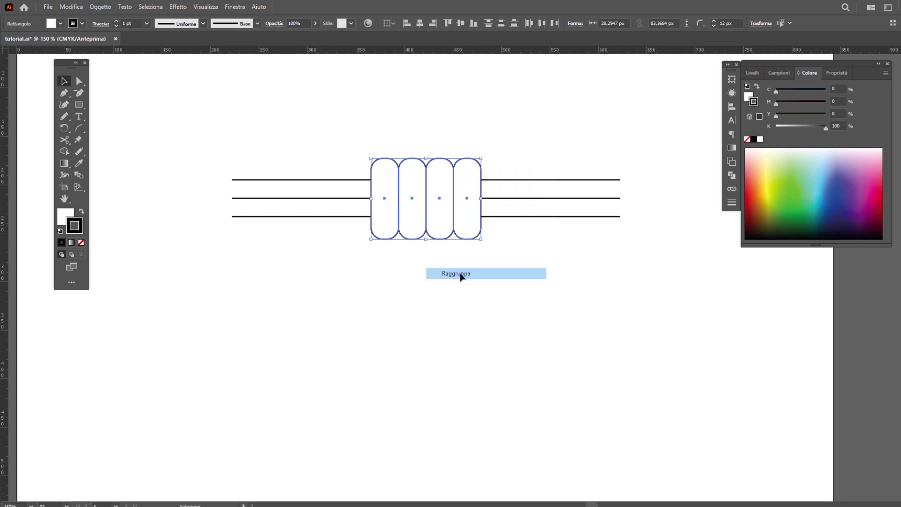
left_click(178, 8)
mouse_move(211, 70)
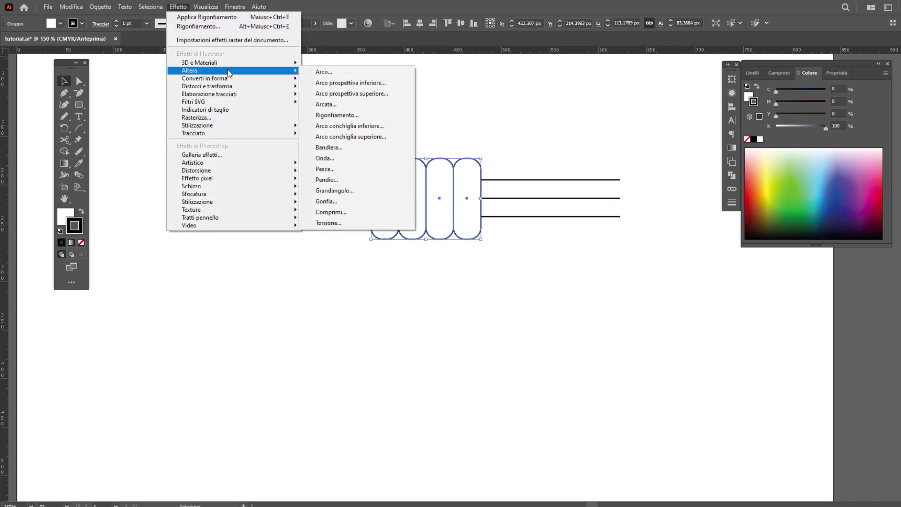
left_click(352, 115)
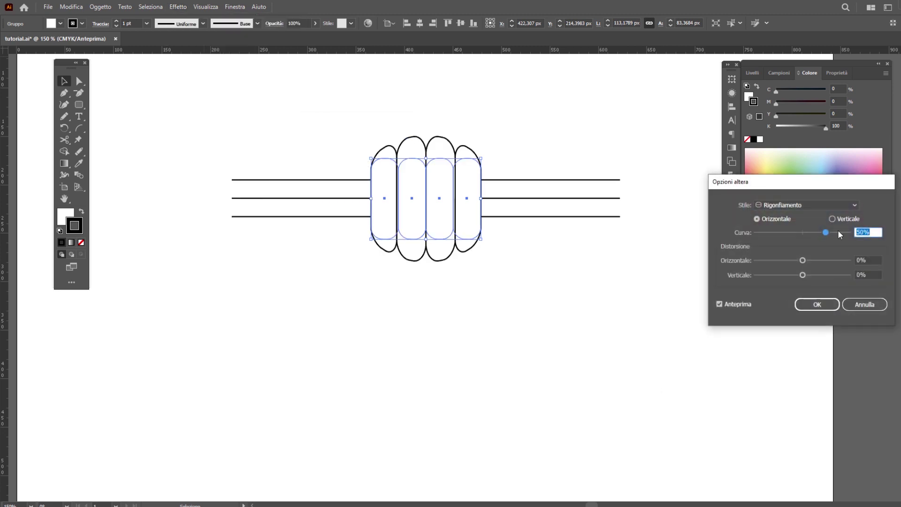
left_click_drag(790, 183, 663, 156)
mouse_move(689, 207)
left_mouse_down()
mouse_move(649, 207)
mouse_move(691, 207)
left_mouse_up()
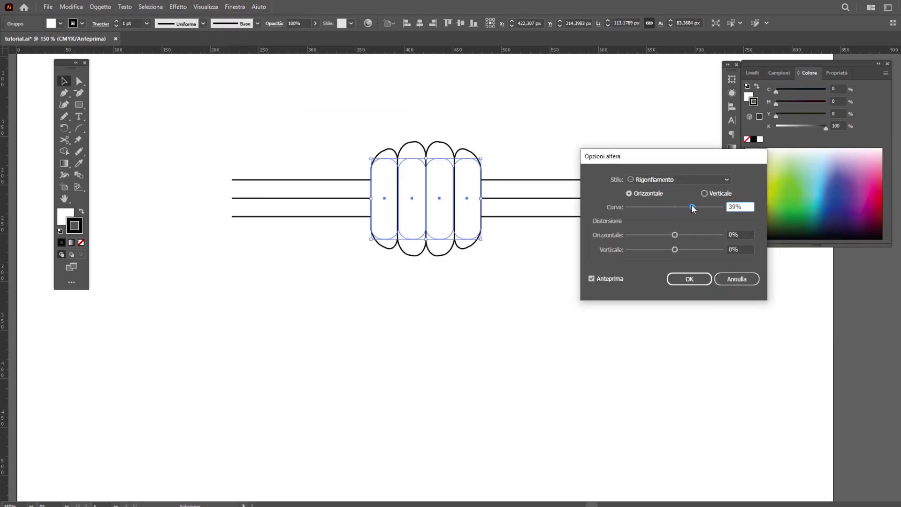
left_click(688, 279)
left_click(555, 322)
left_click_drag(571, 277, 264, 96)
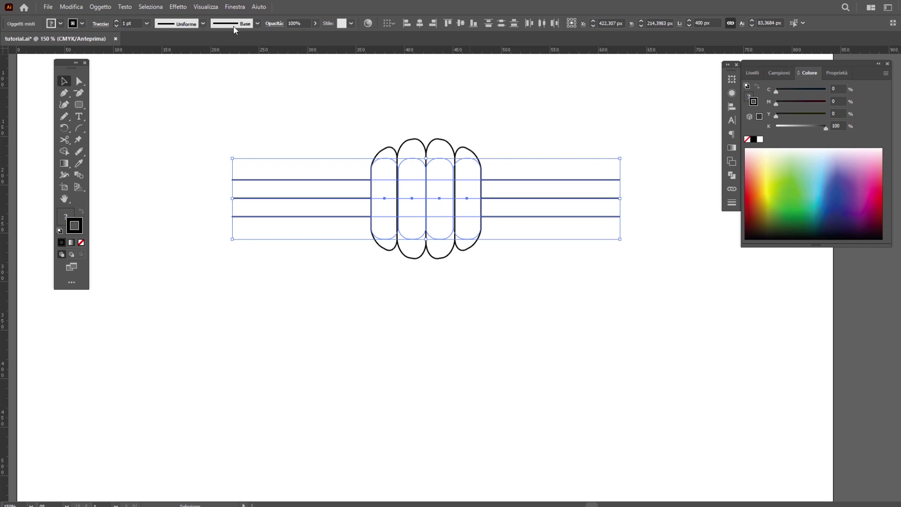
Create a new brush from the artwork with Pennello pattern as its type.
left_click(257, 24)
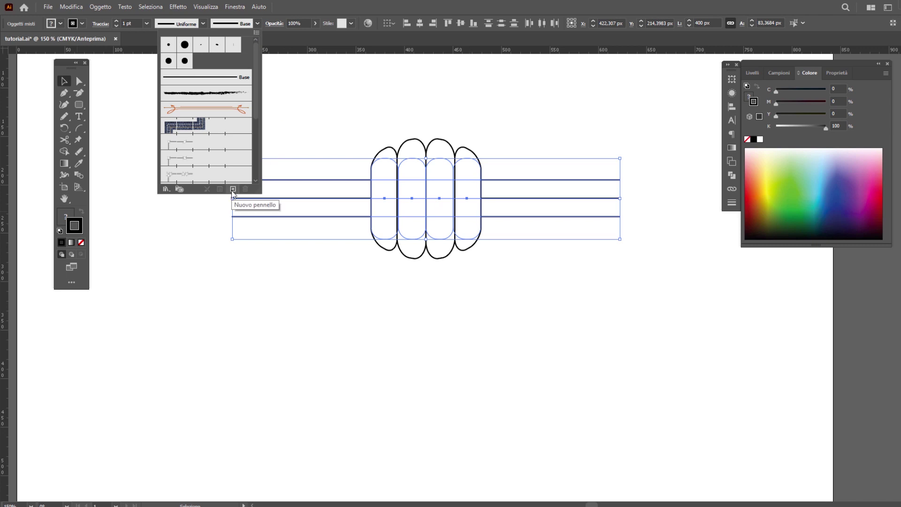
left_click(233, 189)
mouse_move(478, 231)
left_mouse_down()
mouse_move(561, 191)
mouse_move(598, 131)
left_mouse_up()
left_click(578, 193)
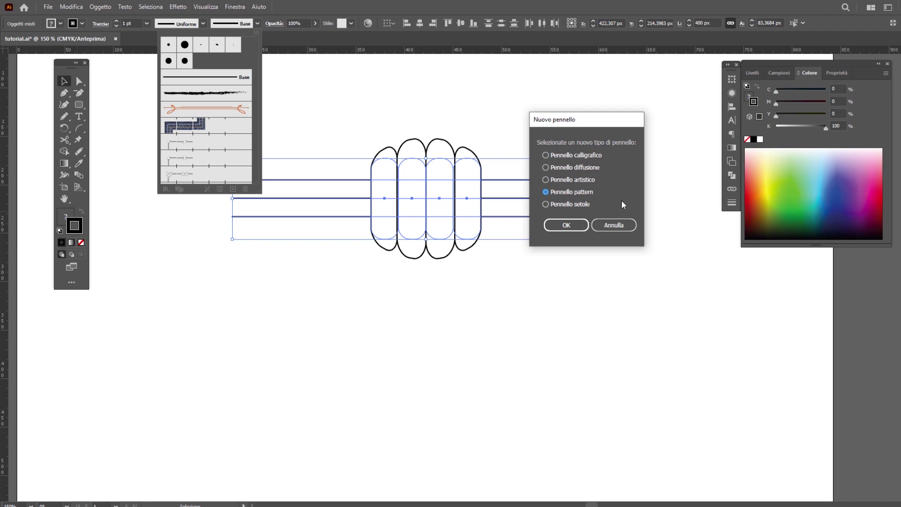
Name the pattern brush PROVA 1, leaving the inner corner tile unchanged.
left_click(566, 225)
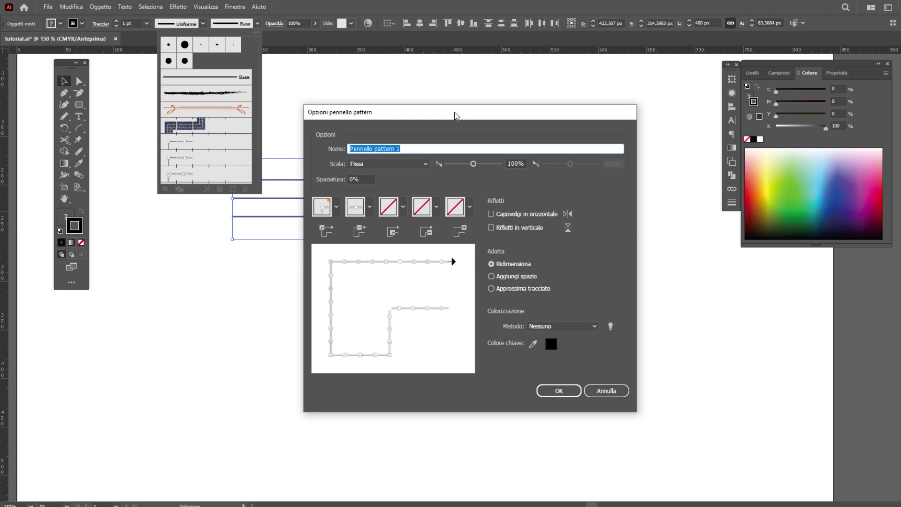
left_click_drag(455, 115, 578, 81)
left_click_drag(632, 76, 652, 77)
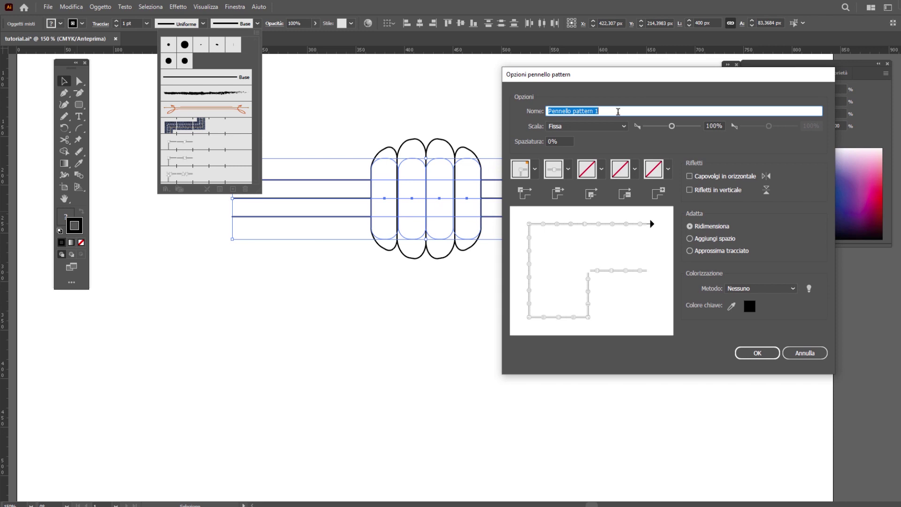
type("PROVA")
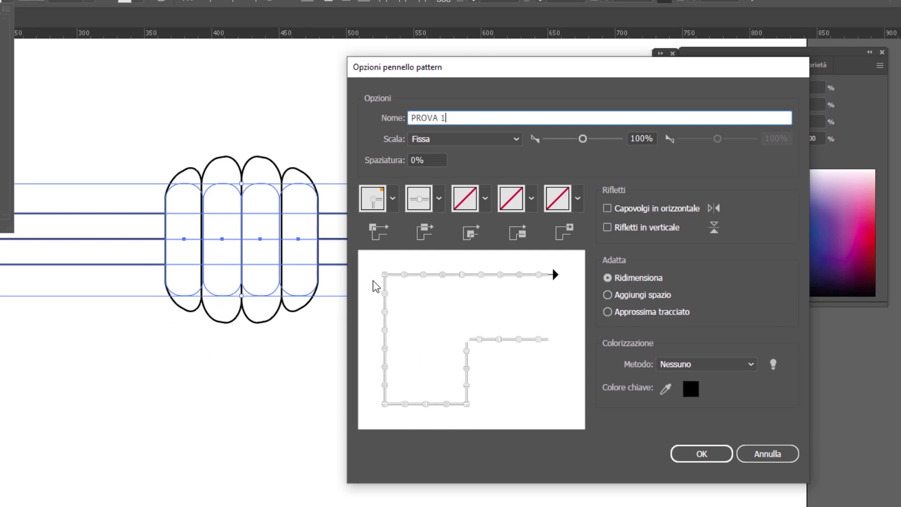
left_click(486, 198)
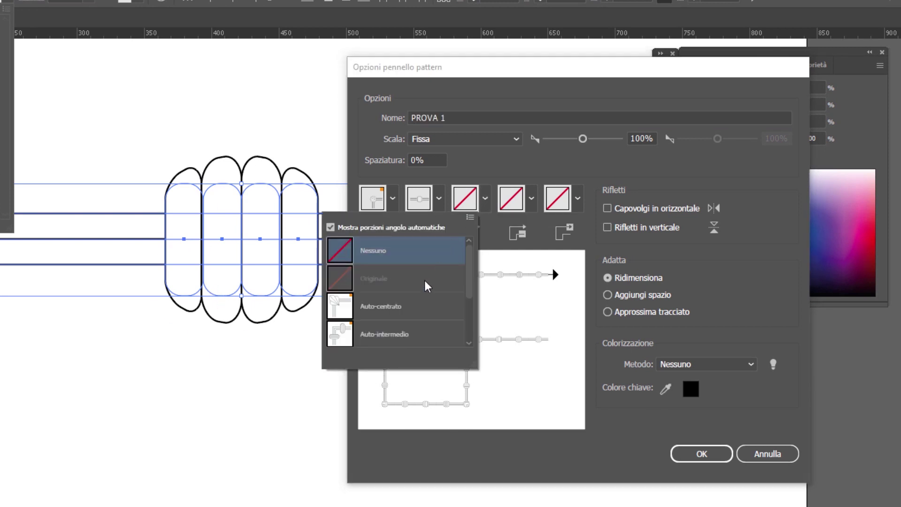
scroll(475, 300, "down", 3)
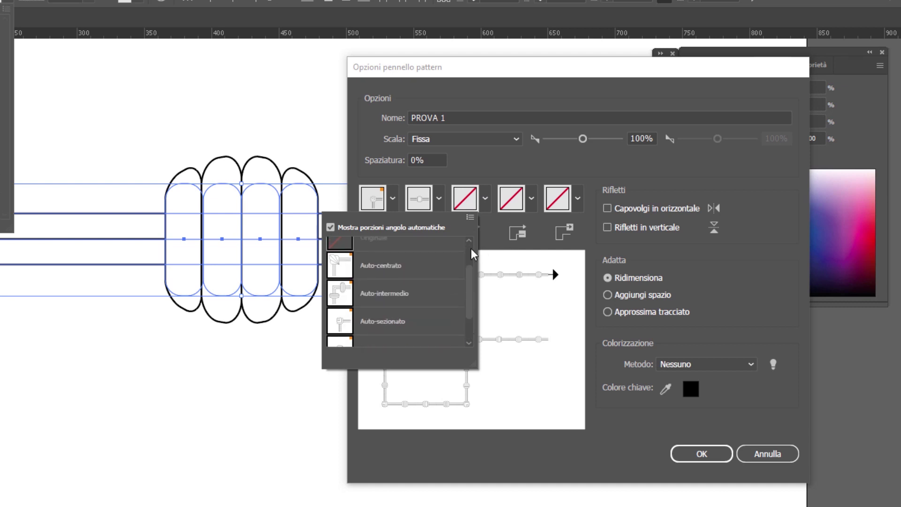
left_click(606, 434)
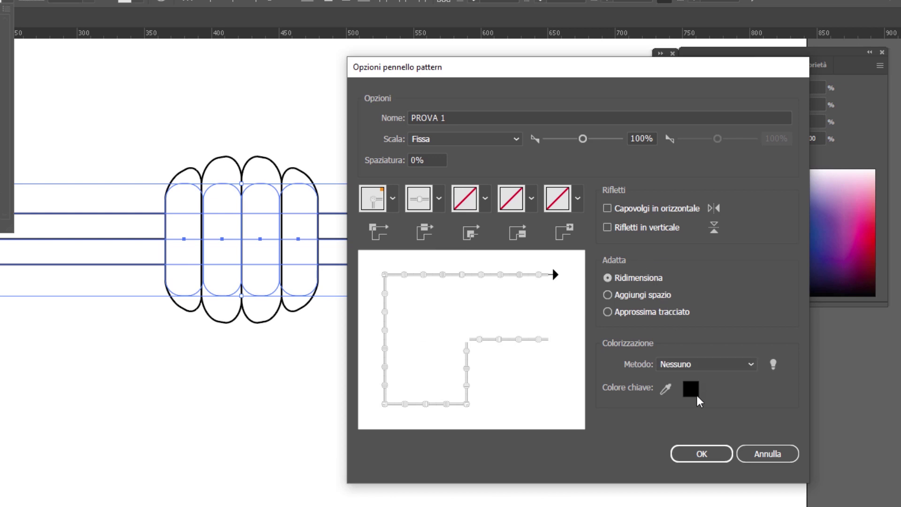
Confirm the PROVA 1 brush and move the source artwork off the artboard onto the pasteboard.
left_click(703, 456)
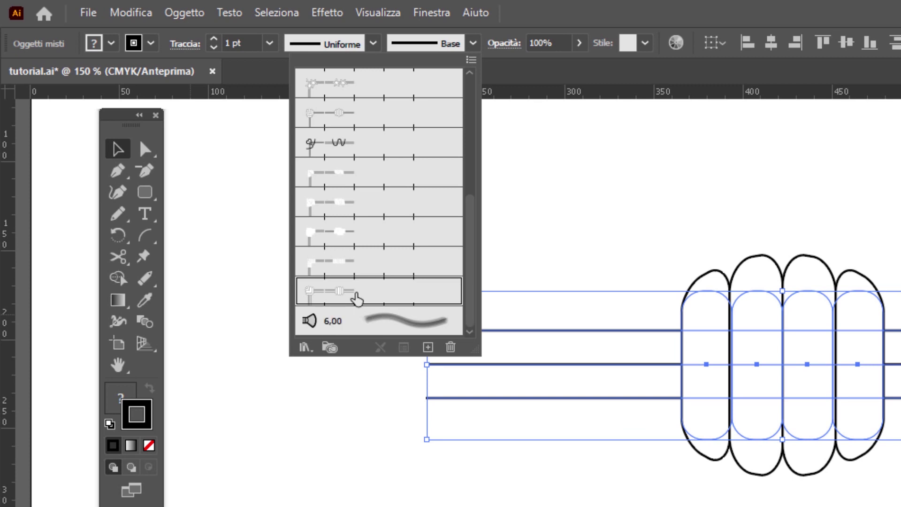
left_click(738, 199)
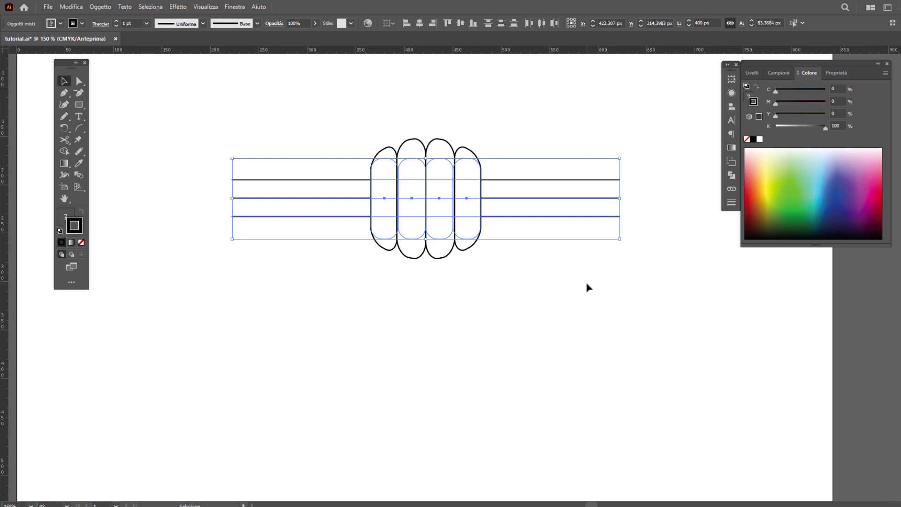
scroll(588, 287, "down", 1)
scroll(588, 287, "down", 2)
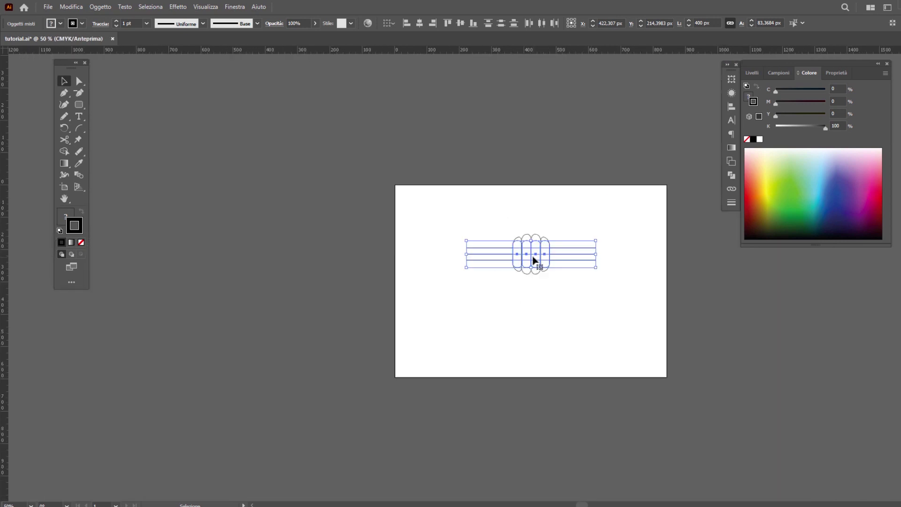
left_click_drag(534, 259, 305, 190)
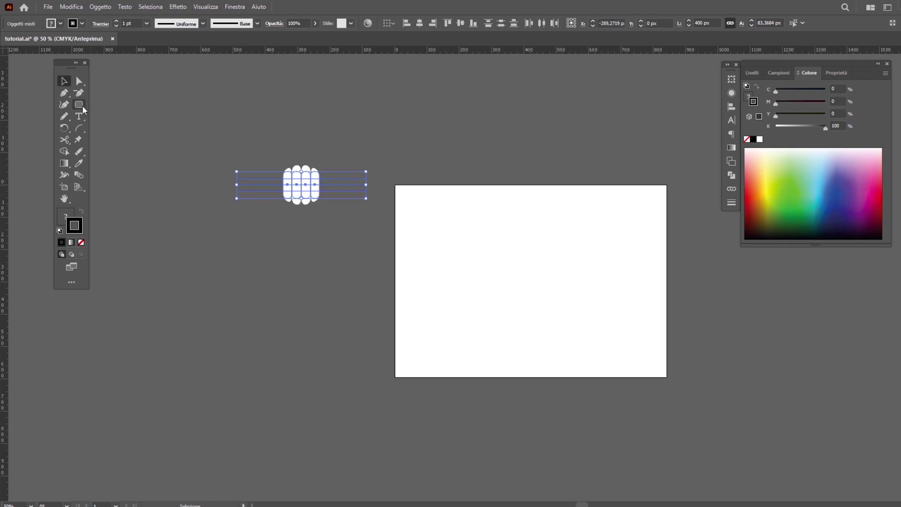
key("l")
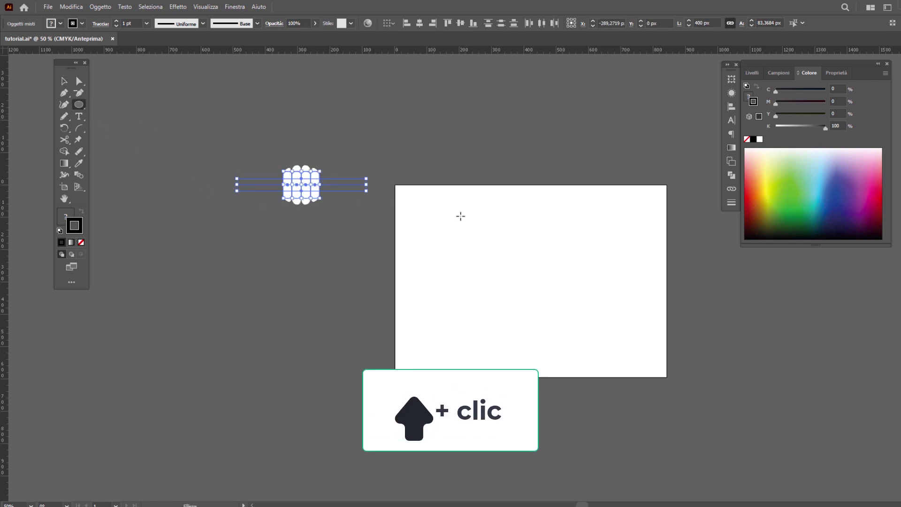
Draw a 466.86 px circle filling the artboard and give it a 2 pt stroke.
left_click_drag(455, 209, 607, 328)
scroll(642, 383, "up", 2)
scroll(628, 375, "up", 2)
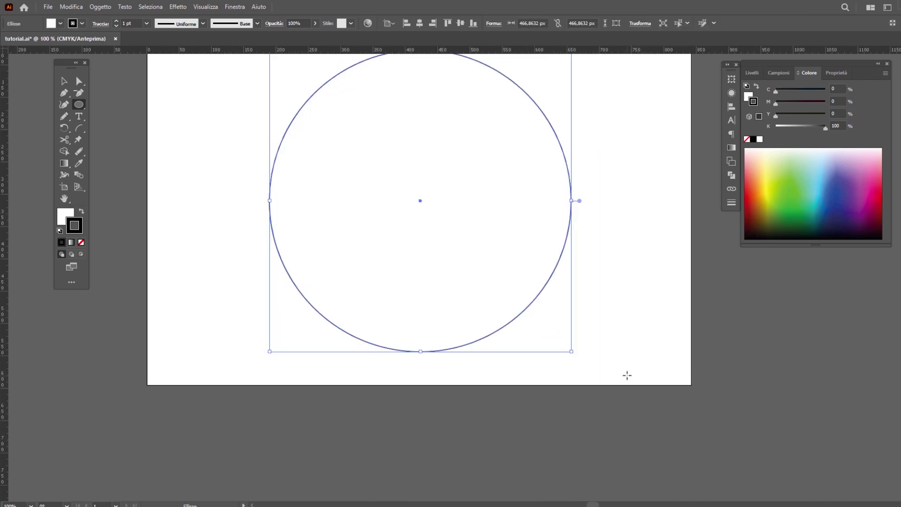
key("v")
left_click(116, 22)
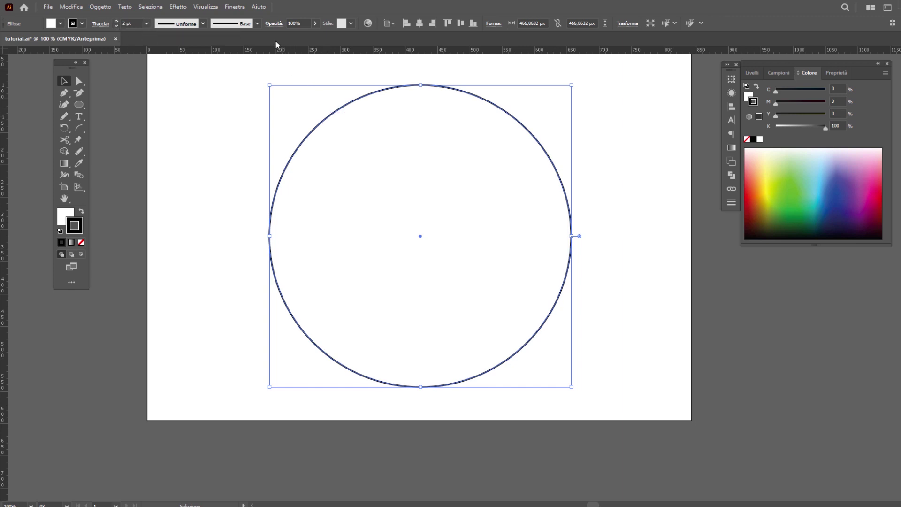
left_click(257, 24)
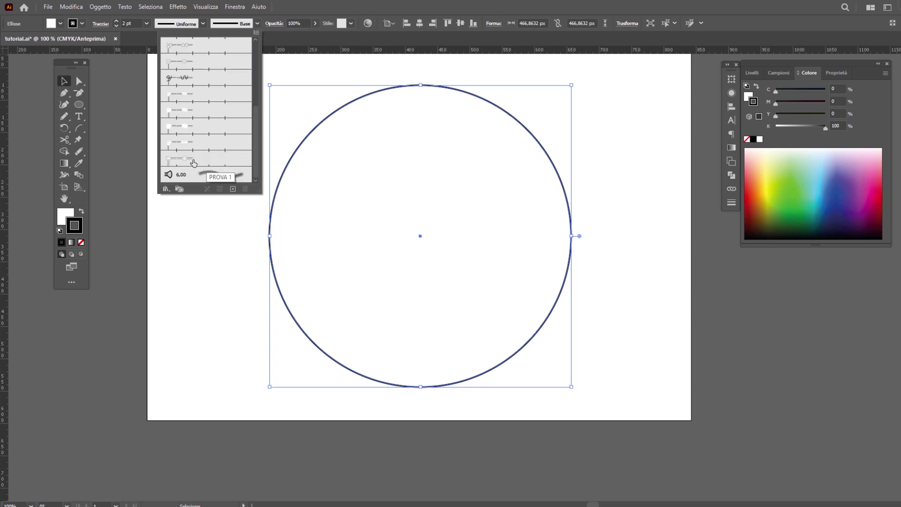
Stroke the 466.86 px circle with the PROVA 1 pattern brush to form a triple-line ring.
left_click(193, 163)
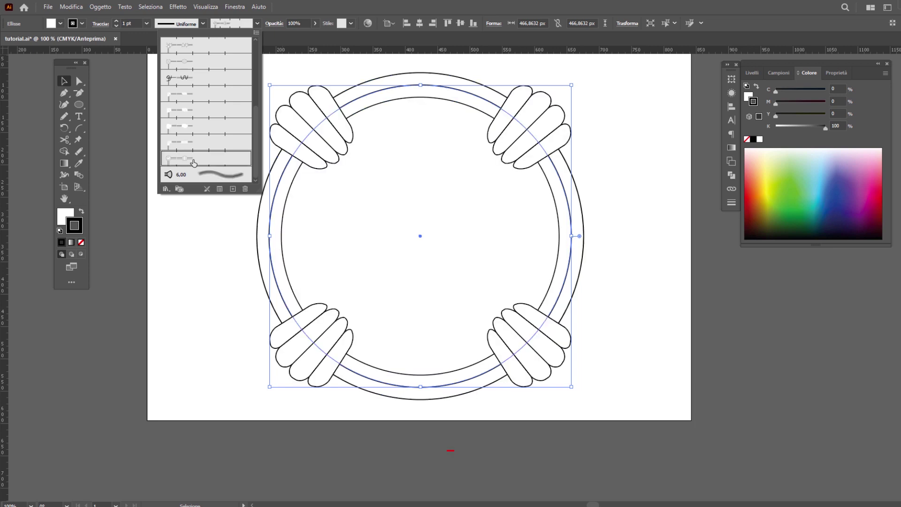
left_click(639, 320)
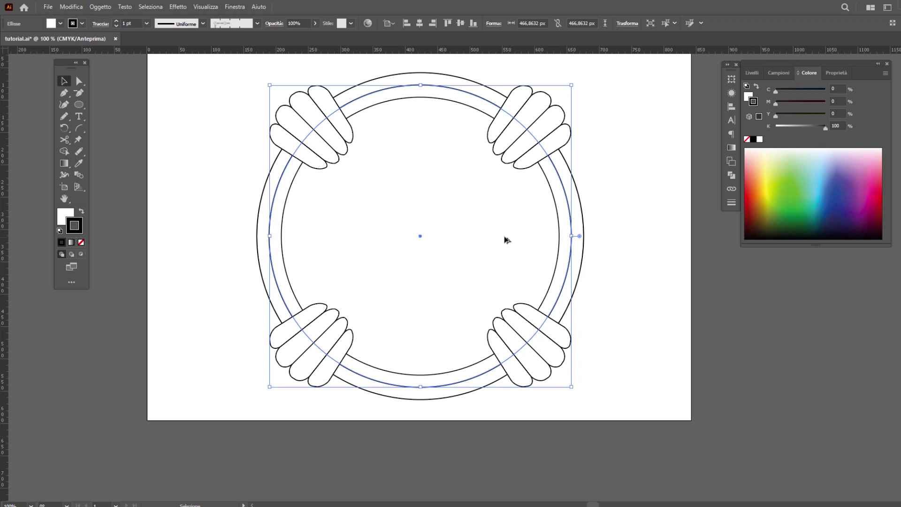
scroll(504, 238, "down", 3)
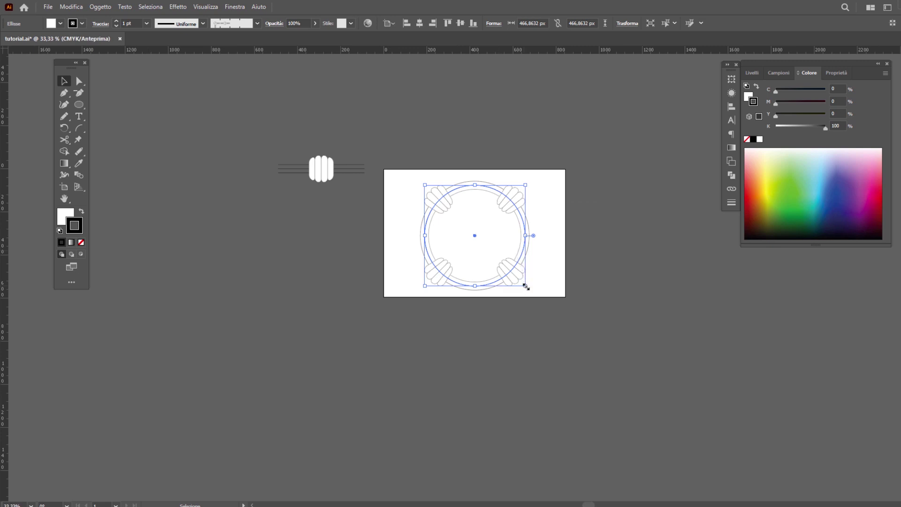
Scale the brushed circle up to 1340.7 px for twelve band clusters and set its fill to None.
mouse_move(526, 286)
left_mouse_down()
mouse_move(667, 402)
mouse_move(684, 403)
mouse_move(563, 291)
mouse_move(764, 464)
mouse_move(584, 288)
mouse_move(683, 401)
mouse_move(770, 474)
left_mouse_up()
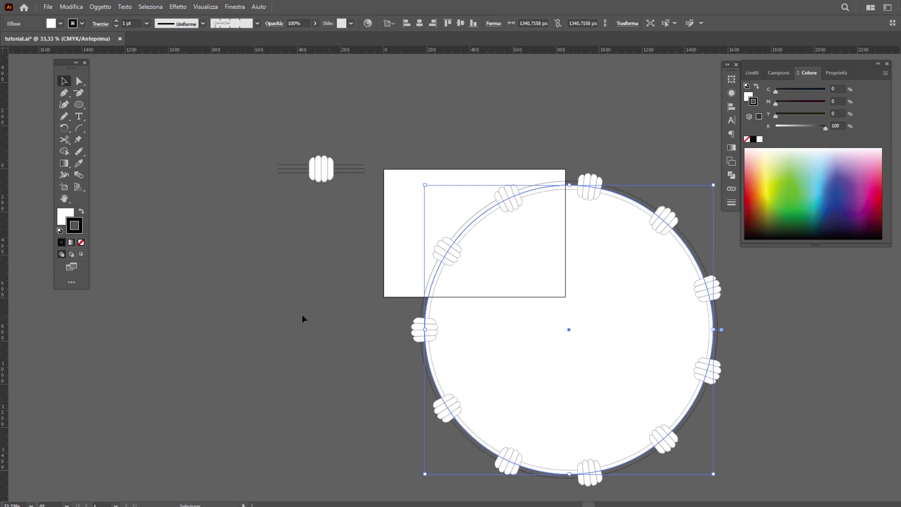
left_click(81, 242)
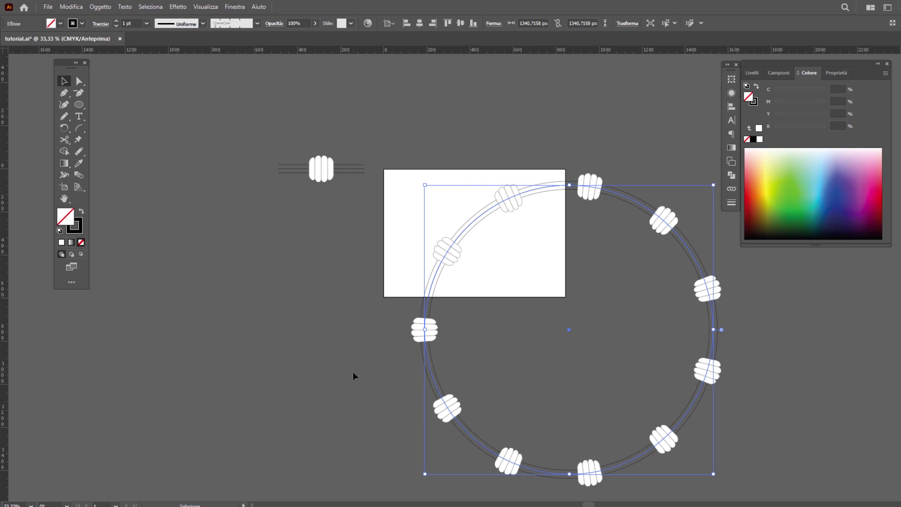
Expand the ring's appearance, then scale the group to about 256 × 258 px at the artboard's top-left.
left_click(101, 8)
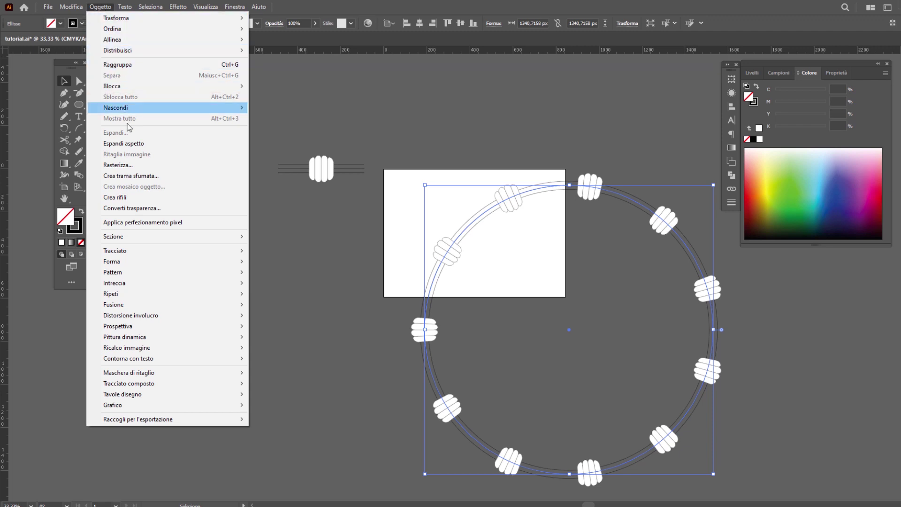
left_click(130, 144)
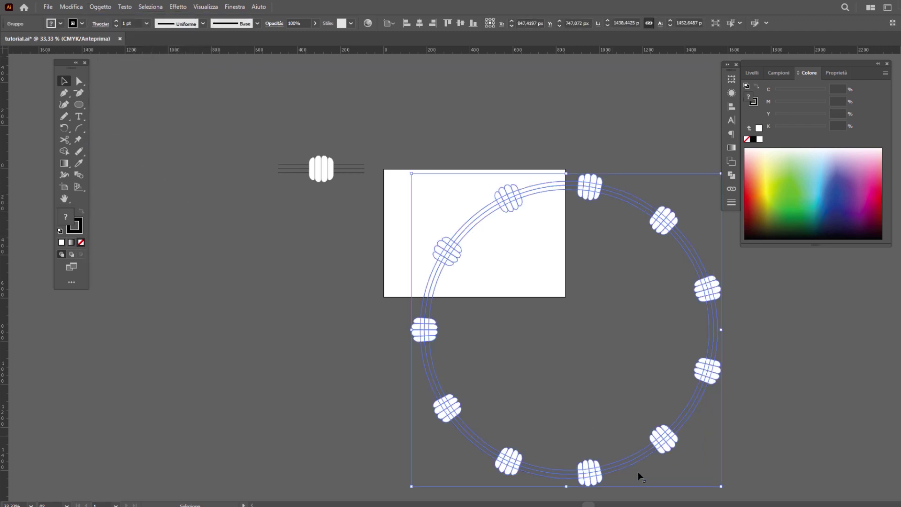
mouse_move(721, 486)
left_mouse_down()
mouse_move(480, 260)
mouse_move(502, 265)
left_mouse_up()
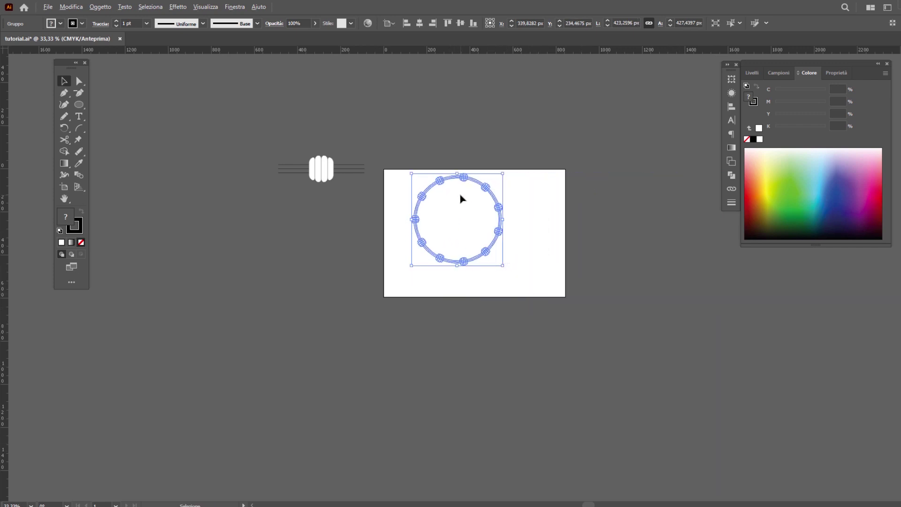
scroll(461, 199, "up", 3)
left_click(650, 329)
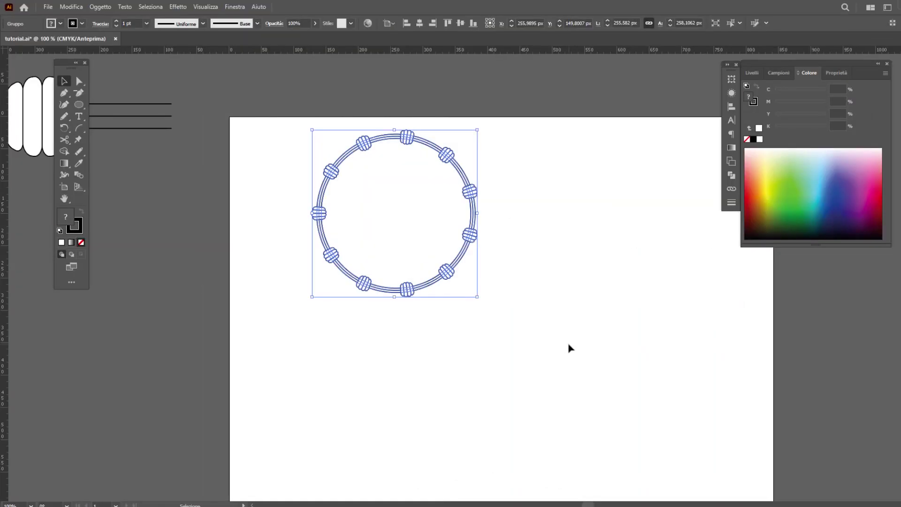
left_click(570, 345)
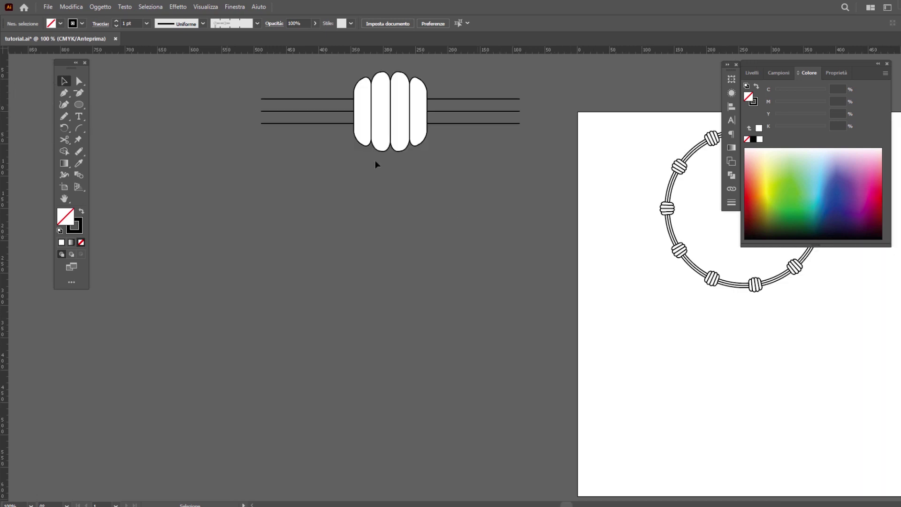
Copy the line-and-band artwork below and delete the copy's rounded bands, leaving three lines.
left_click_drag(477, 123, 476, 281)
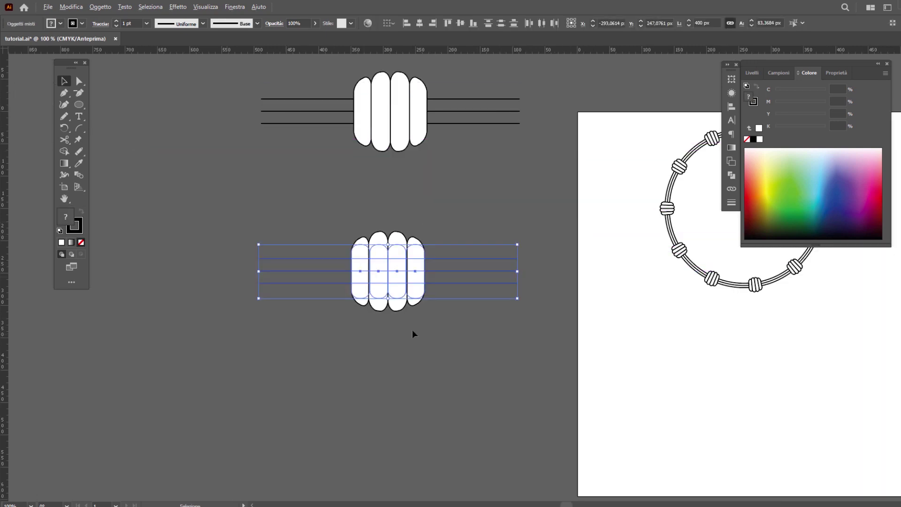
scroll(410, 328, "up", 2, "alt")
left_click(416, 271)
key("Delete")
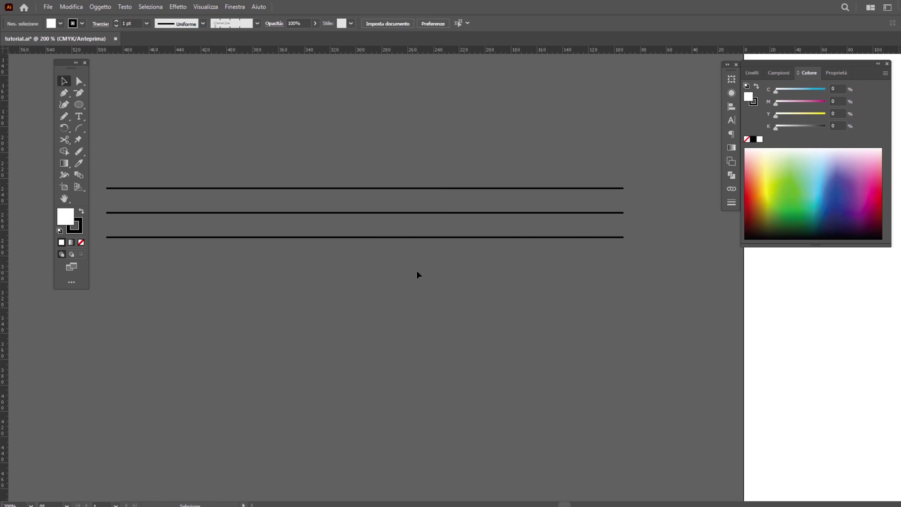
Draw a white star on the lines, add a second copy tilted about 22°, and select everything.
left_click_drag(79, 104, 117, 151)
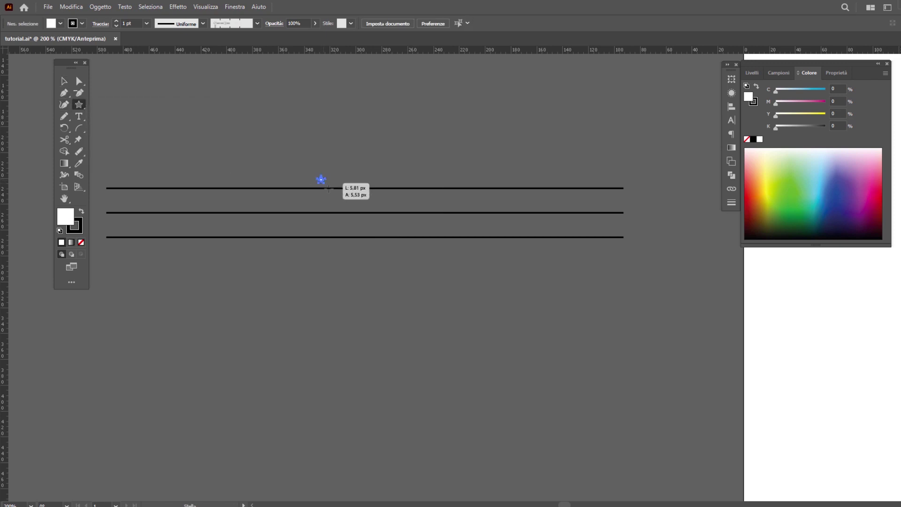
left_click_drag(323, 180, 382, 223)
key("v")
mouse_move(332, 191)
left_mouse_down()
mouse_move(335, 214)
mouse_move(437, 213)
left_mouse_up()
left_click_drag(485, 144, 464, 112)
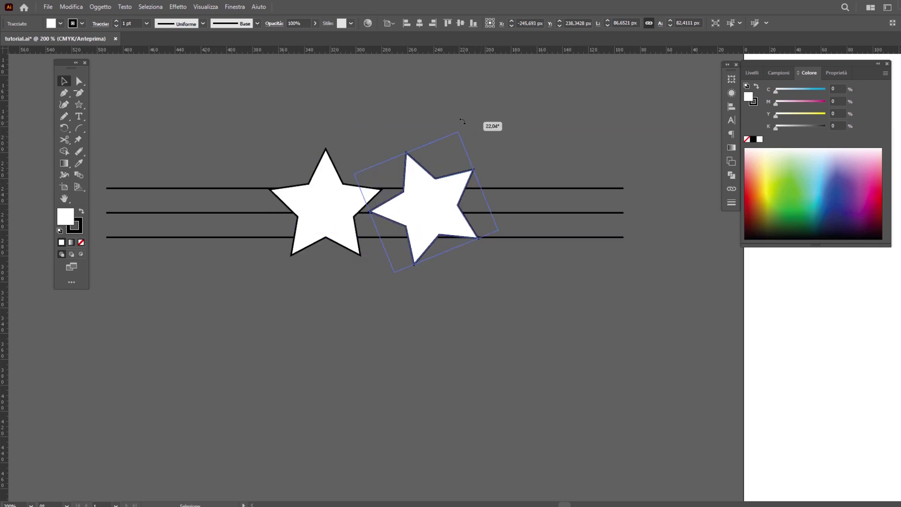
mouse_move(425, 213)
left_mouse_down()
mouse_move(417, 215)
mouse_move(418, 202)
left_mouse_up()
left_click(359, 212, "shift")
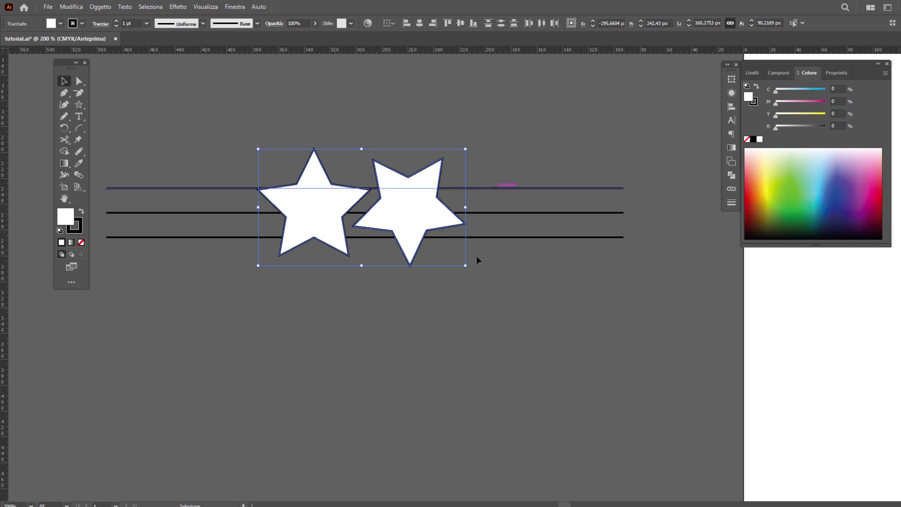
key("ctrl+a")
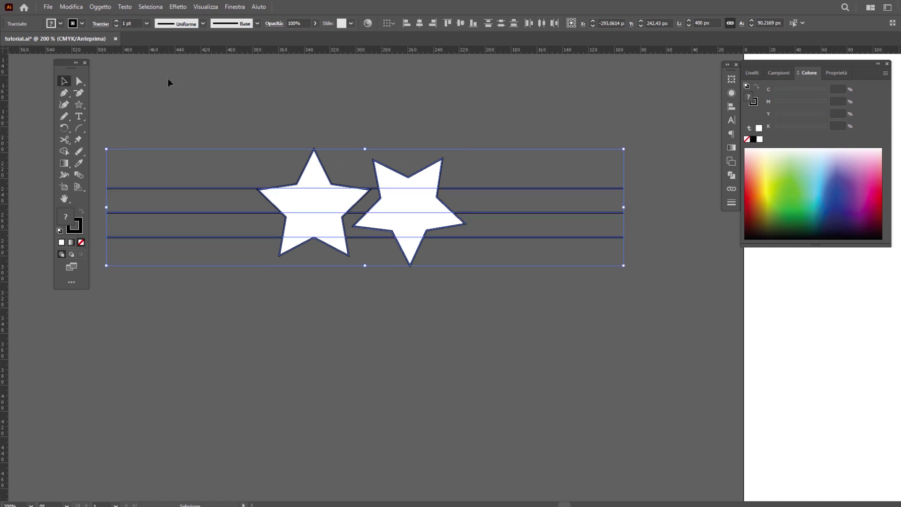
Create a new pattern brush named PROVA 2 from the selected star-and-lines artwork.
left_click(257, 24)
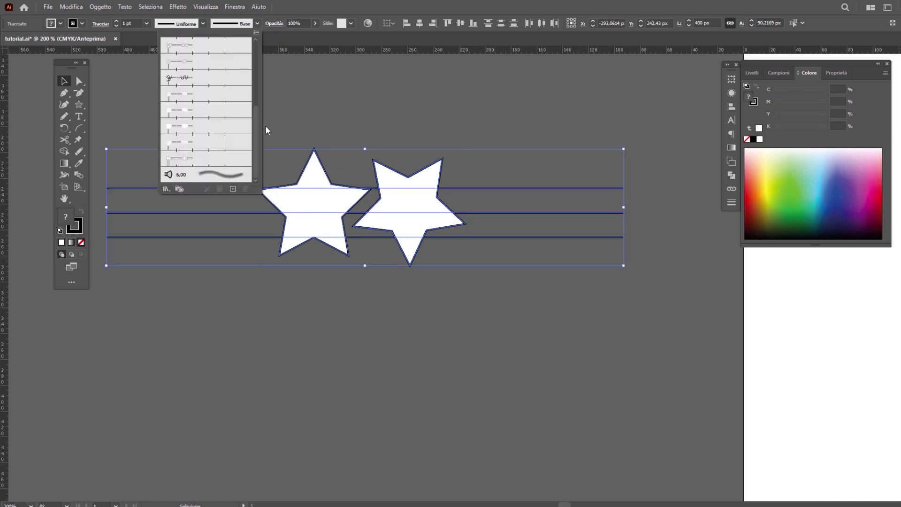
left_click(233, 189)
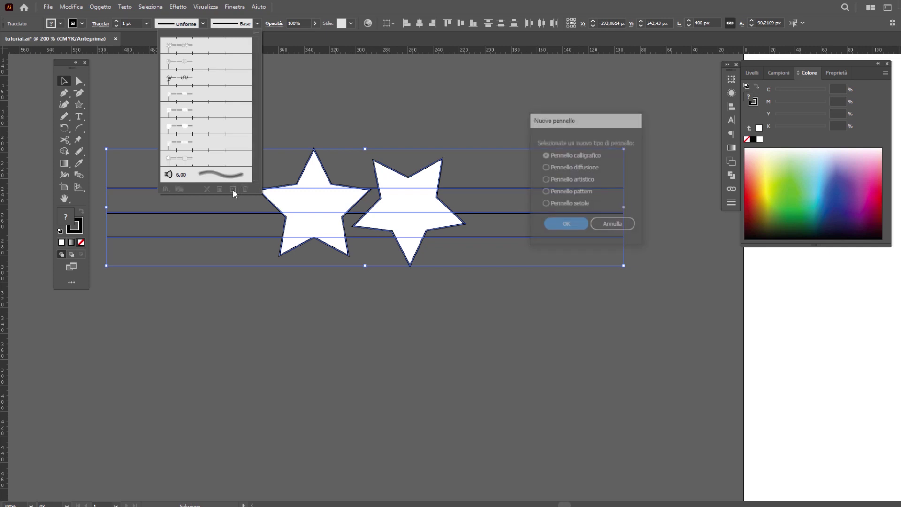
left_click(573, 192)
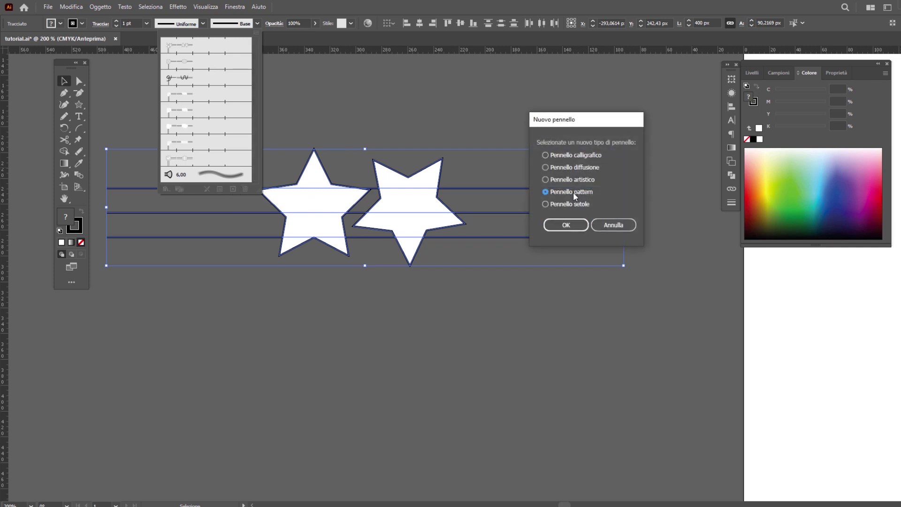
left_click(569, 225)
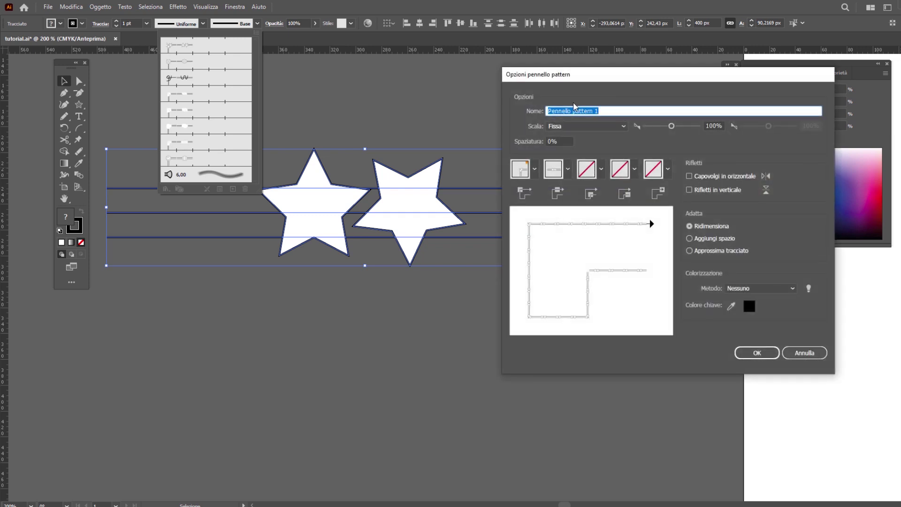
type("PROVA 2")
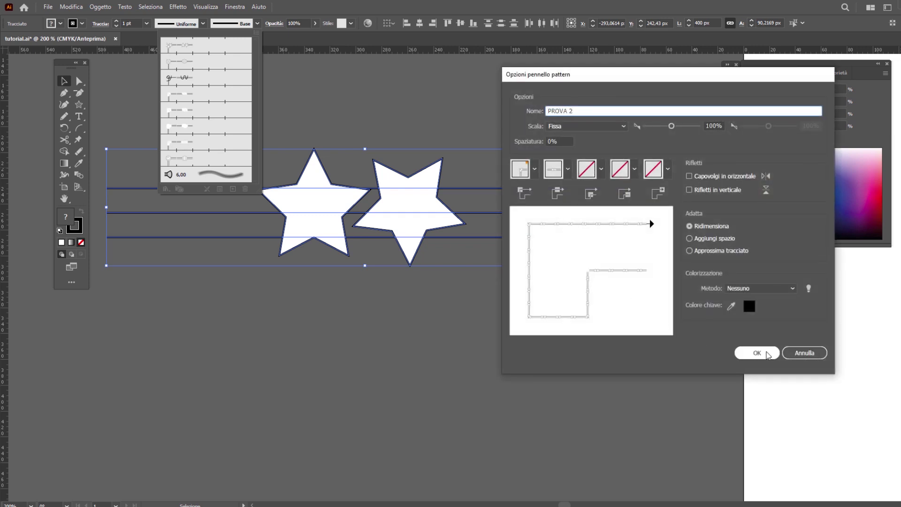
left_click(757, 353)
scroll(257, 165, "down", 1)
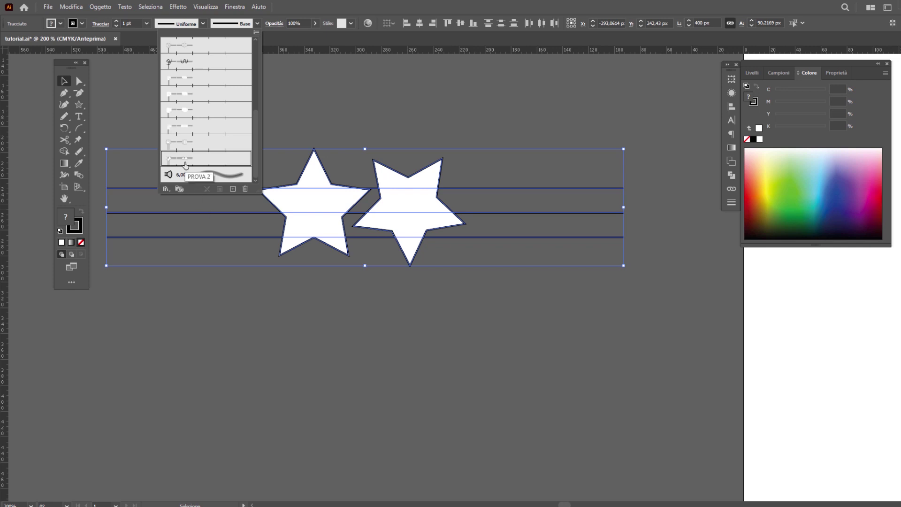
scroll(230, 278, "down", 3)
left_click(78, 105)
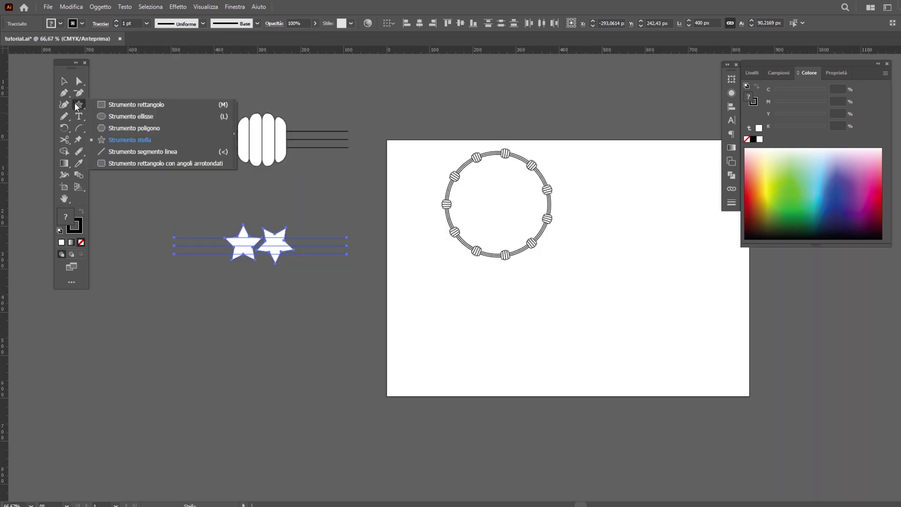
Draw a 512.7 × 201.2 px rounded rectangle below the ring with no fill and a 4 pt stroke.
left_click(138, 163)
mouse_move(449, 294)
left_mouse_down()
mouse_move(531, 339)
mouse_move(669, 381)
left_mouse_up()
left_click(81, 242)
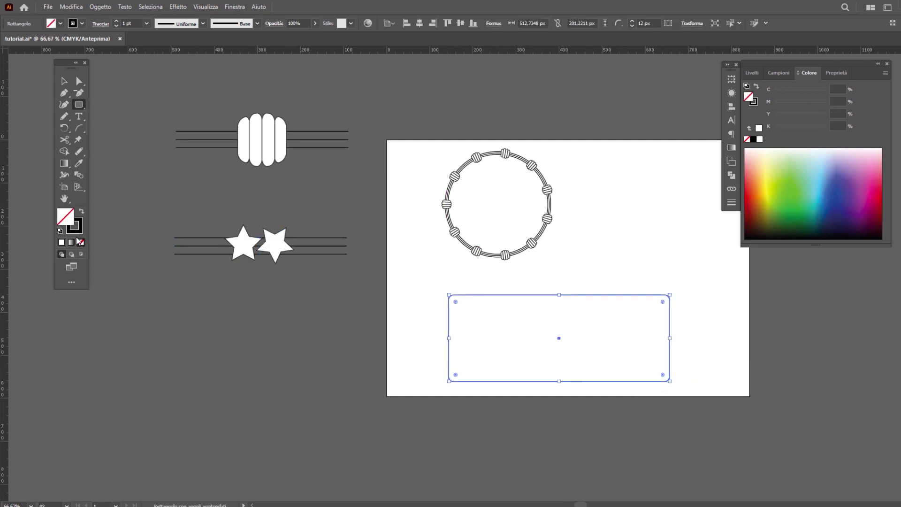
left_click(80, 231)
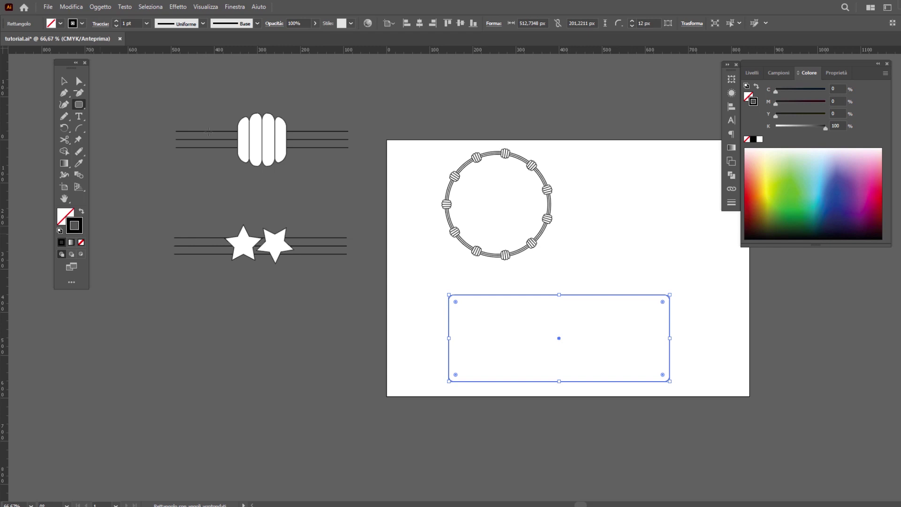
left_click(116, 21)
left_click(116, 21)
left_click(116, 21)
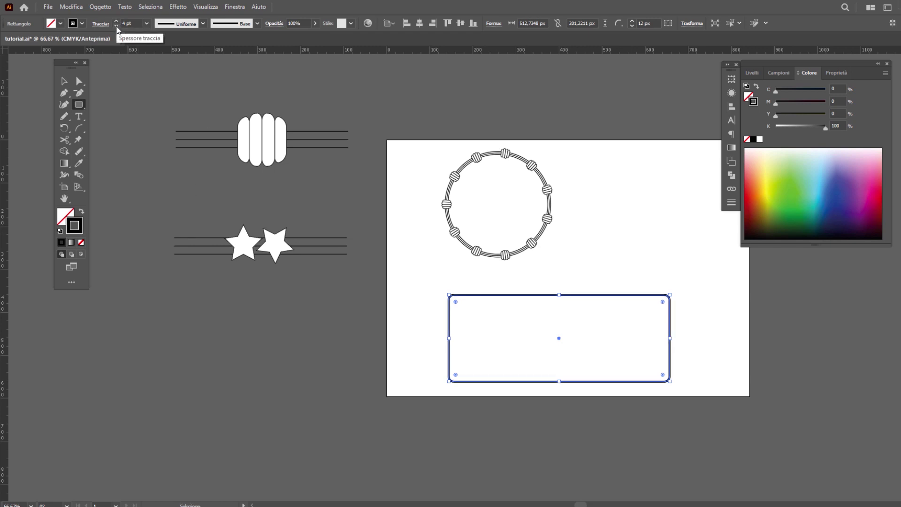
key("ctrl+plus")
Apply the PROVA 2 star pattern brush to the rounded rectangle.
left_click(66, 82)
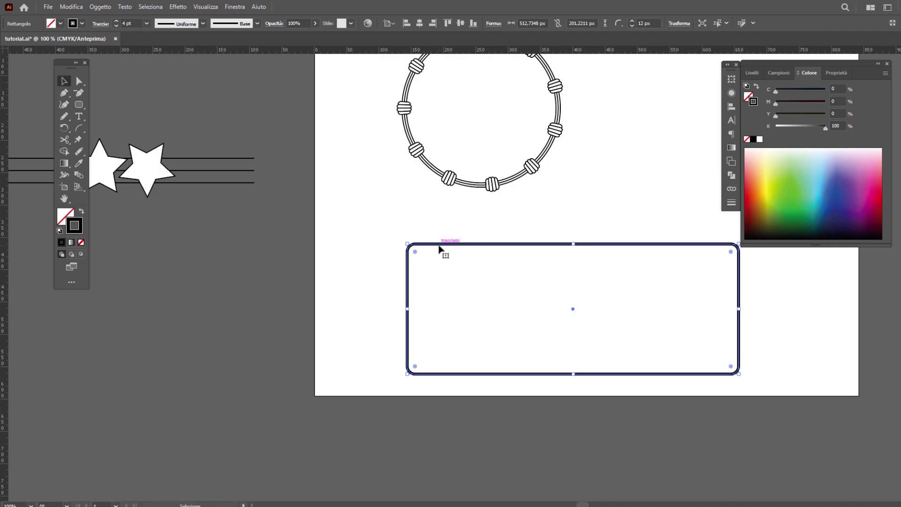
left_click(257, 23)
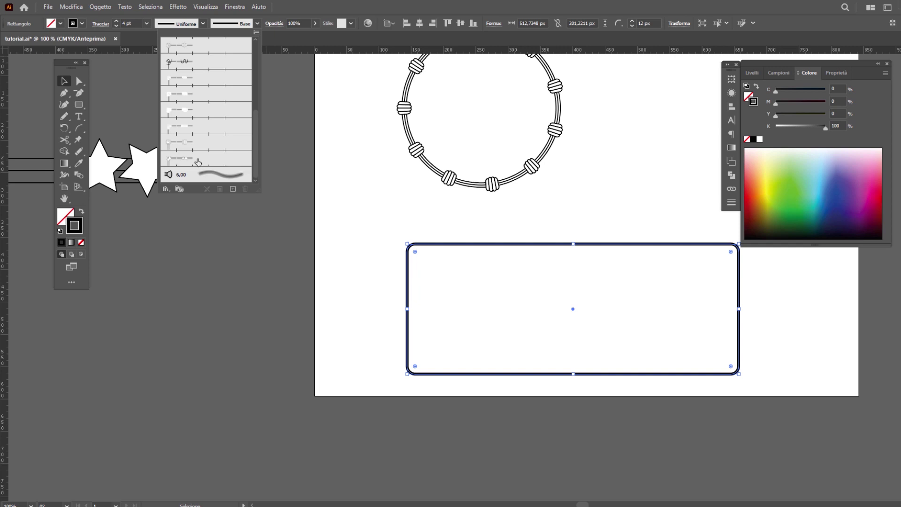
left_click(198, 162)
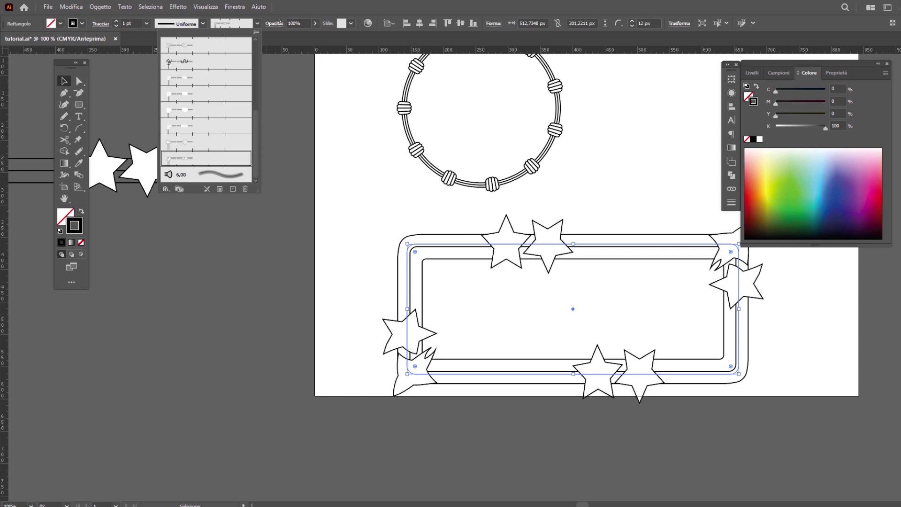
Enlarge the star rectangle from its corner and move it left and down.
key("Escape")
scroll(312, 282, "down", 2, "alt")
left_click_drag(529, 331, 736, 429)
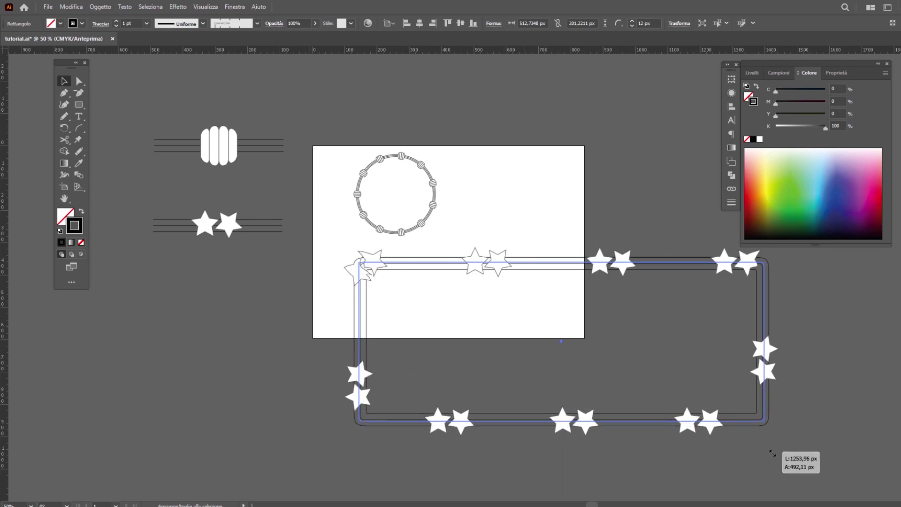
left_click_drag(736, 430, 837, 476)
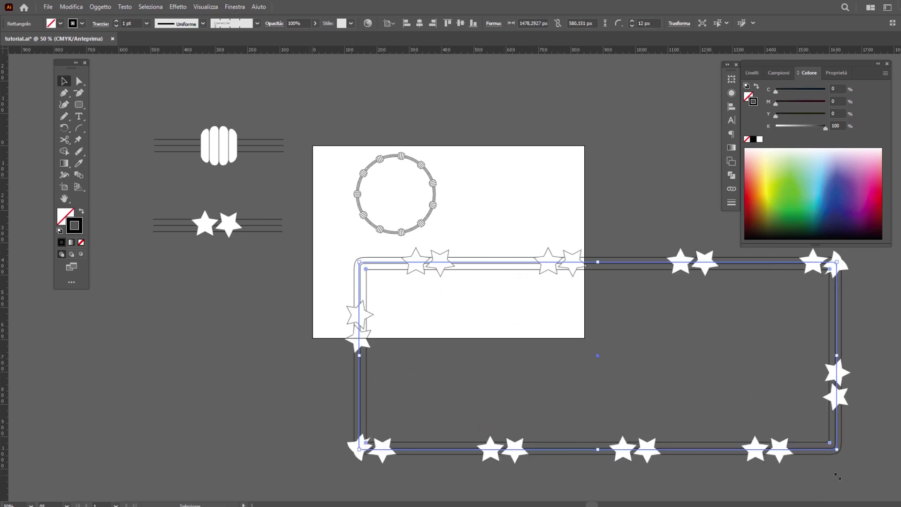
left_click_drag(625, 265, 469, 290)
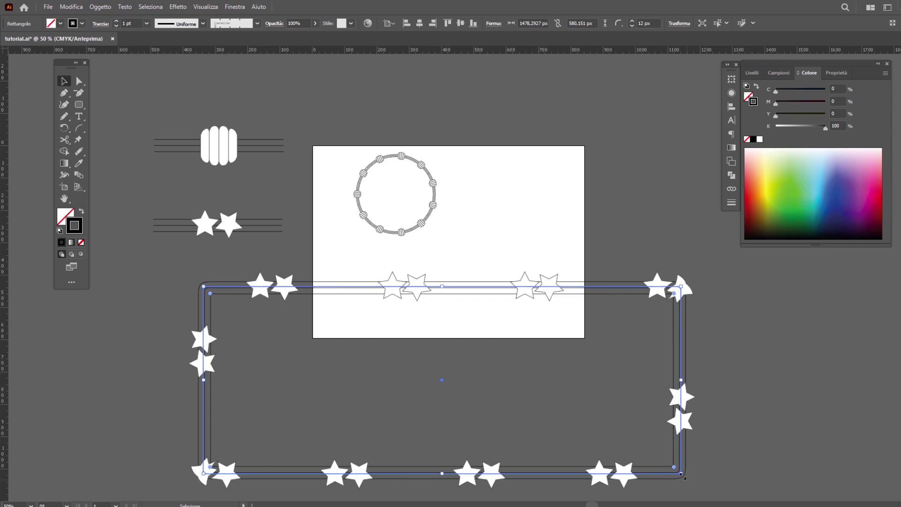
Try heavier stroke weights on the stars, trim the size to about 1426 × 560 px, and settle on a thin stroke.
left_click(115, 21)
left_click(116, 21)
left_click(116, 27)
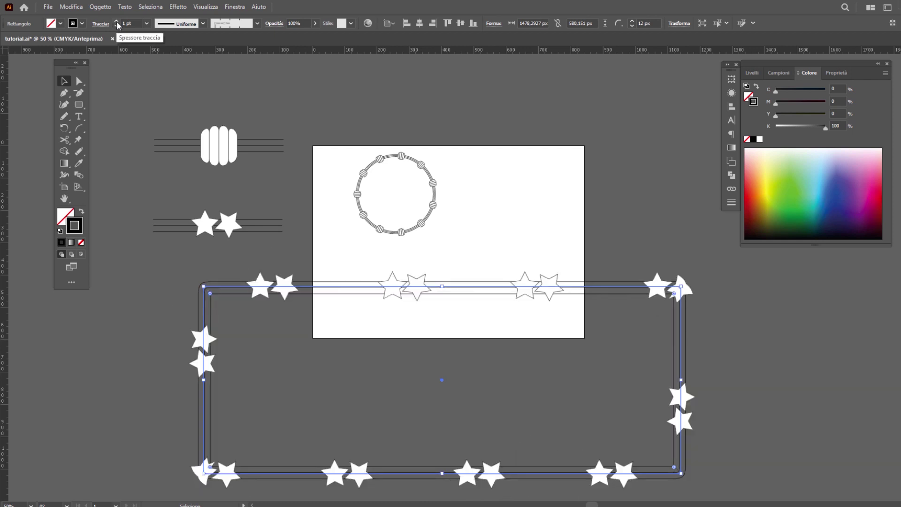
left_click(117, 22)
left_click(117, 21)
left_click(117, 22)
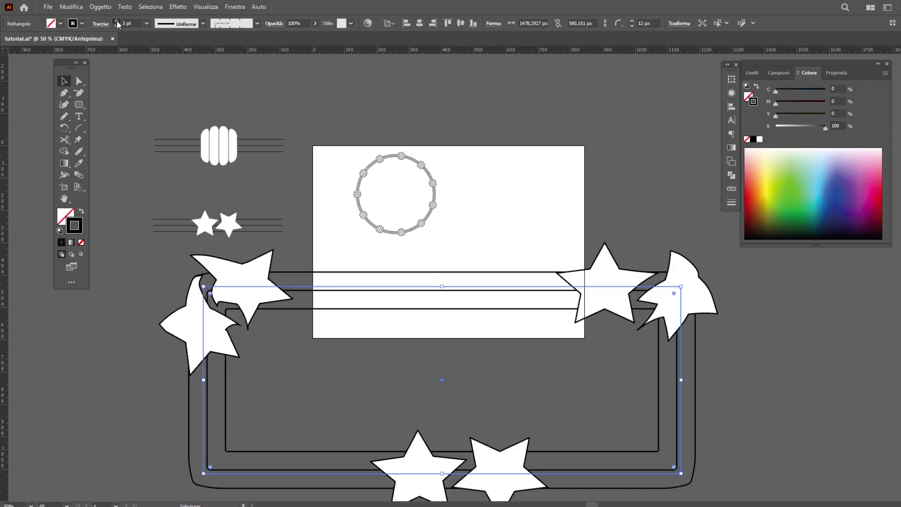
left_click(116, 26)
left_click(117, 26)
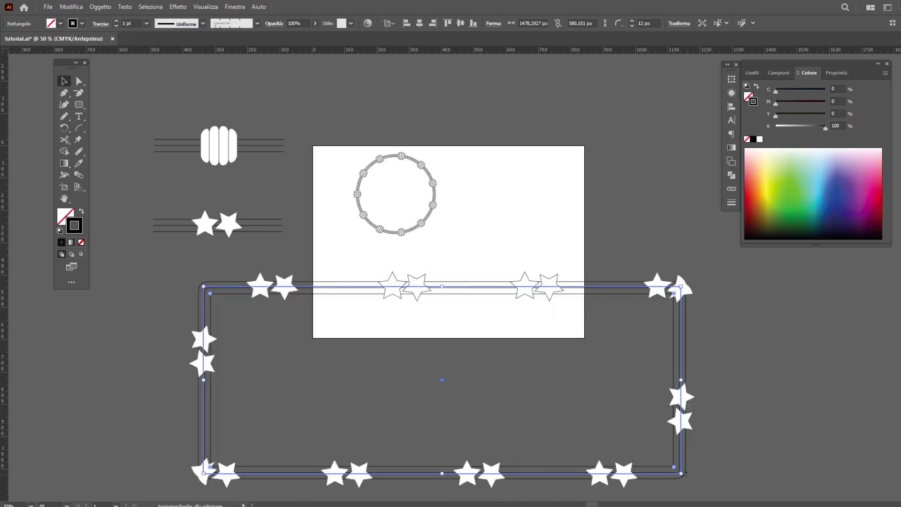
left_click_drag(683, 474, 664, 467)
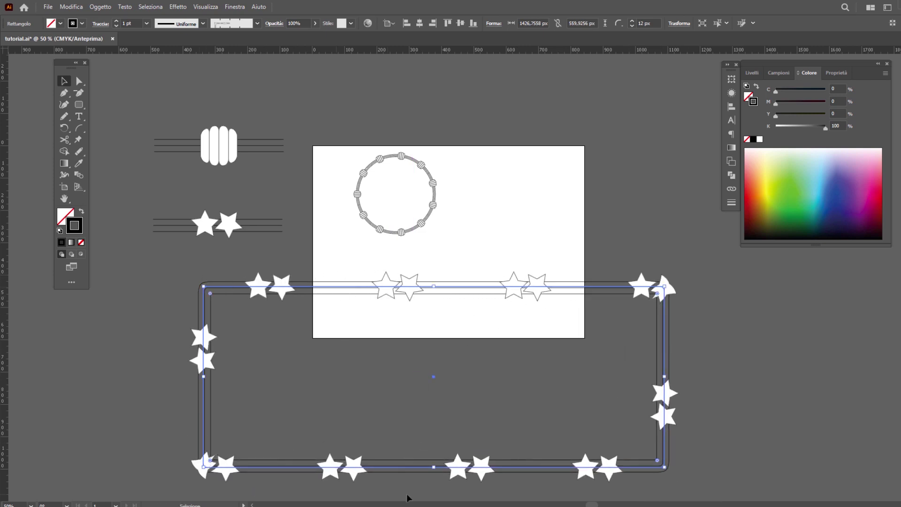
left_click(116, 21)
left_click(117, 21)
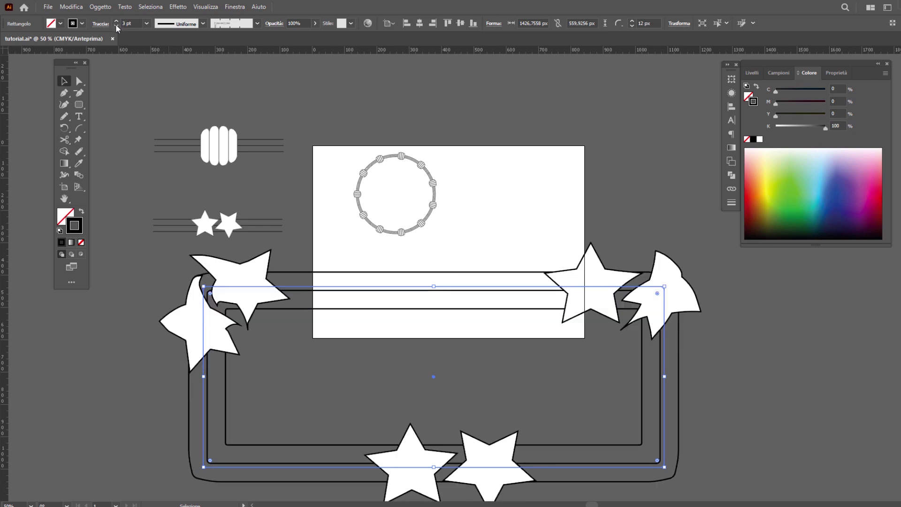
left_click(116, 27)
Expand the star frame's appearance into a group and give its outlines a 3 pt stroke.
left_click(100, 6)
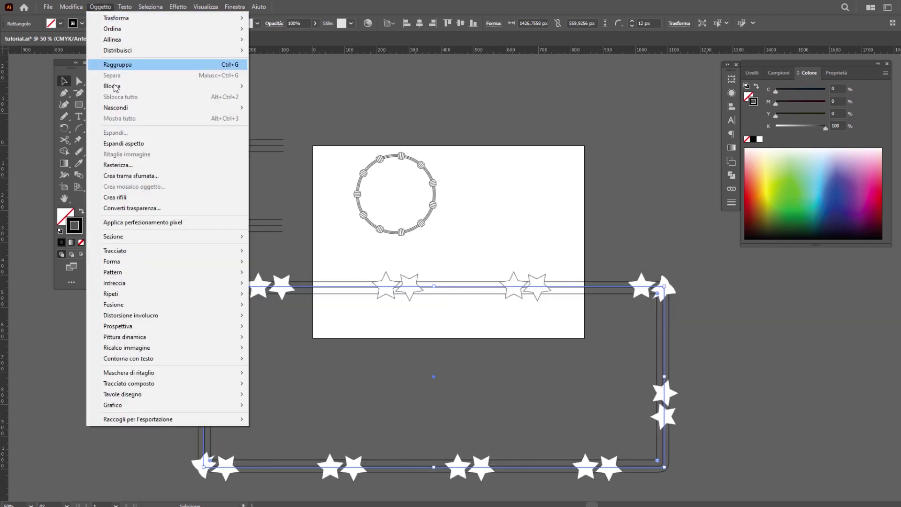
left_click(136, 144)
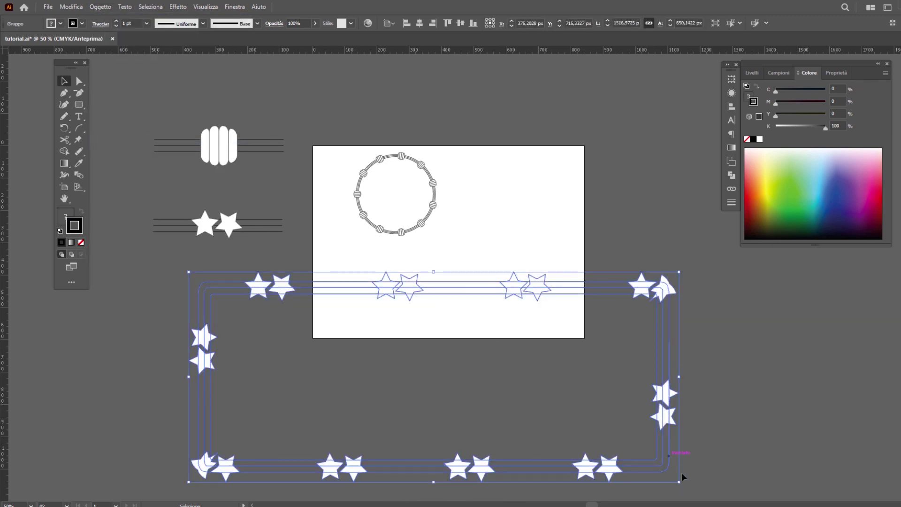
left_click(117, 21)
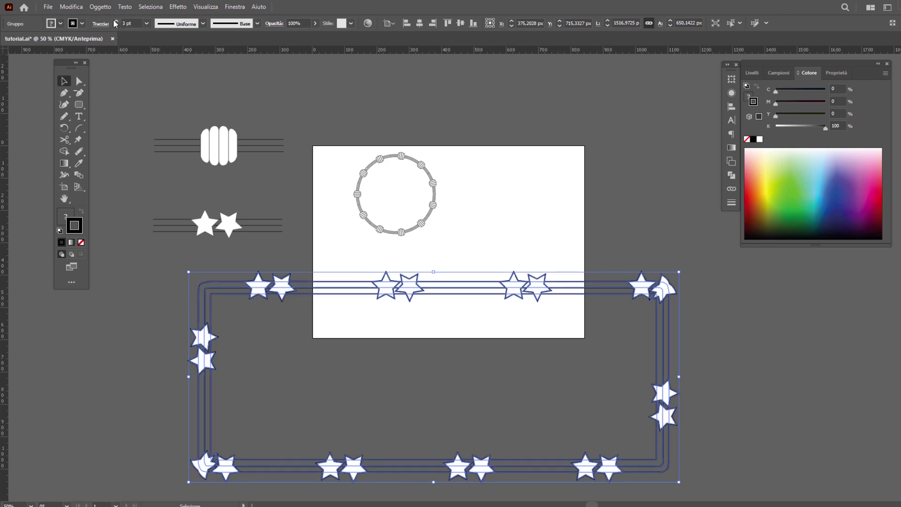
left_click(743, 331)
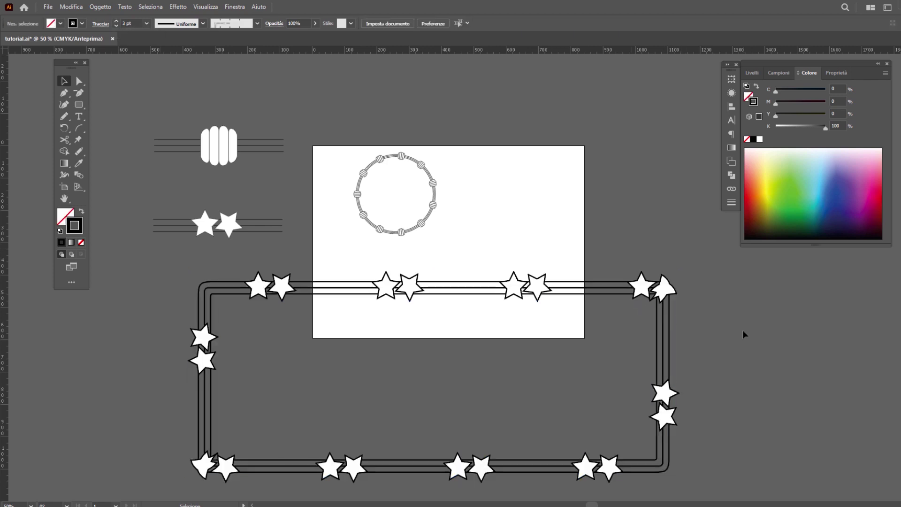
Shrink the expanded frame to about 519 × 222 px and place it on the artboard below the ring.
left_click(666, 470)
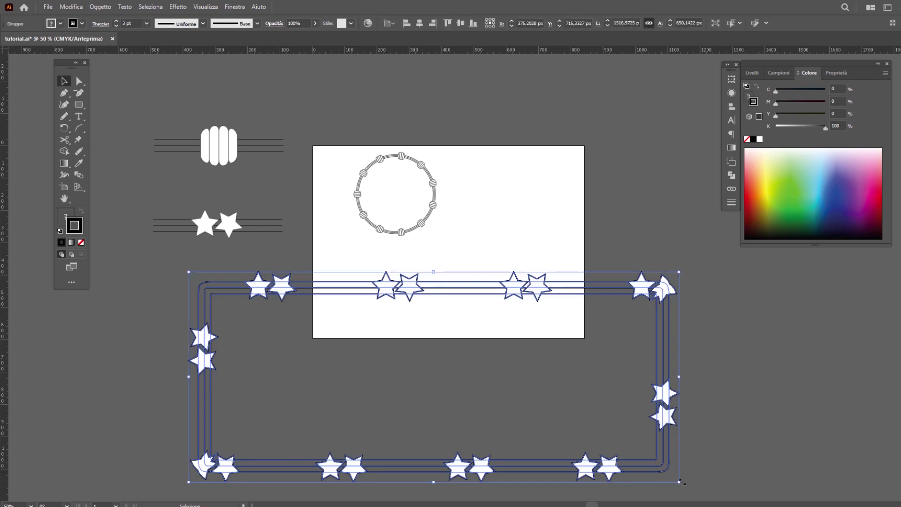
left_click_drag(679, 481, 453, 373)
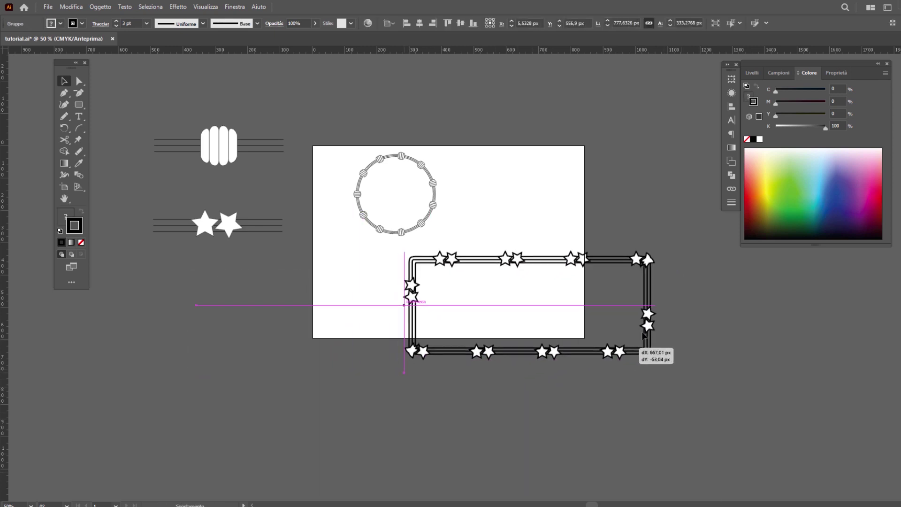
left_click_drag(453, 373, 592, 346)
mouse_move(580, 350)
left_mouse_down()
mouse_move(525, 310)
mouse_move(488, 306)
mouse_move(558, 312)
left_mouse_up()
left_click(676, 318)
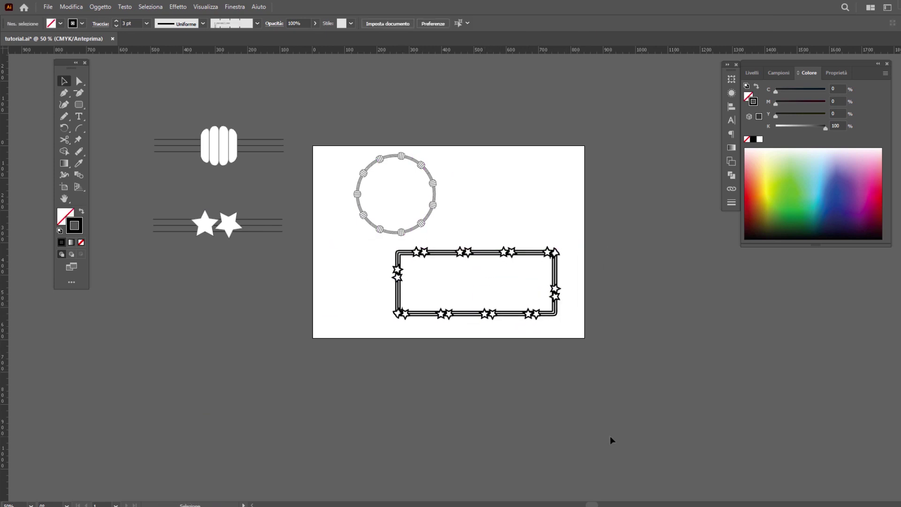